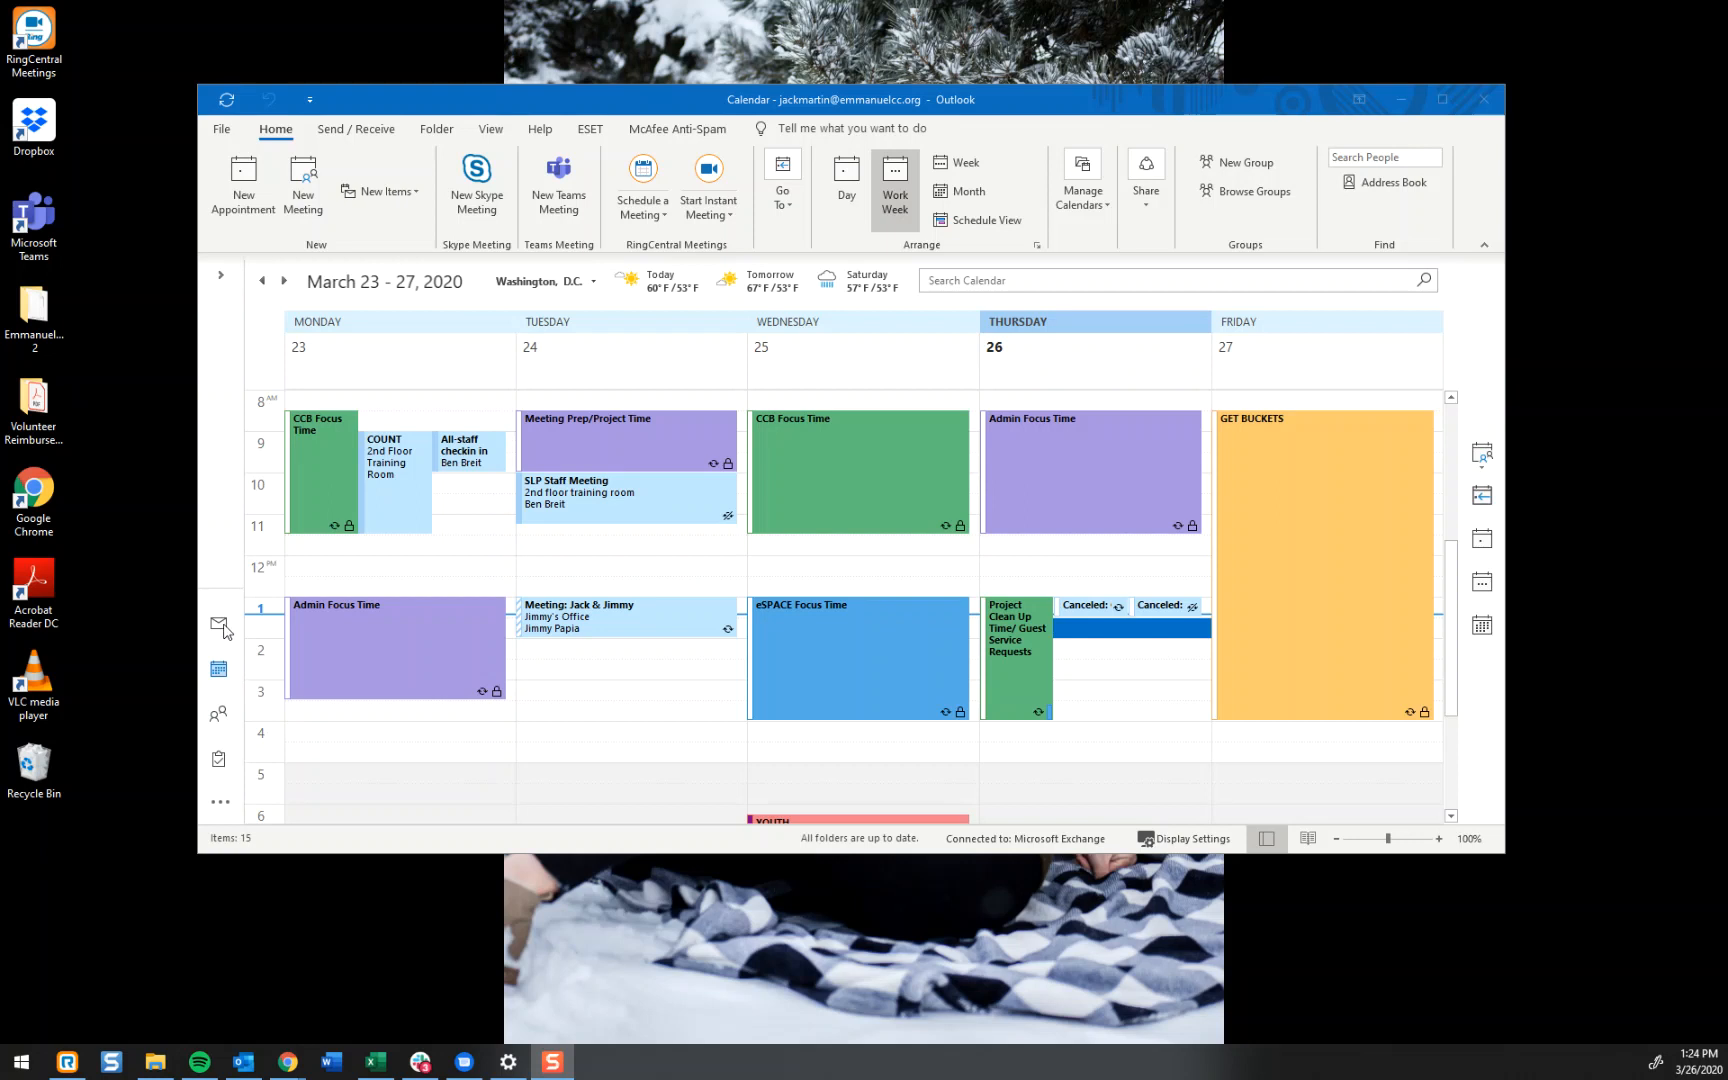
Step: Switch from the calendar to the mail inbox and open the "Ring Central Resources" email
{"action": "left_click", "coordinate": [224, 631]}
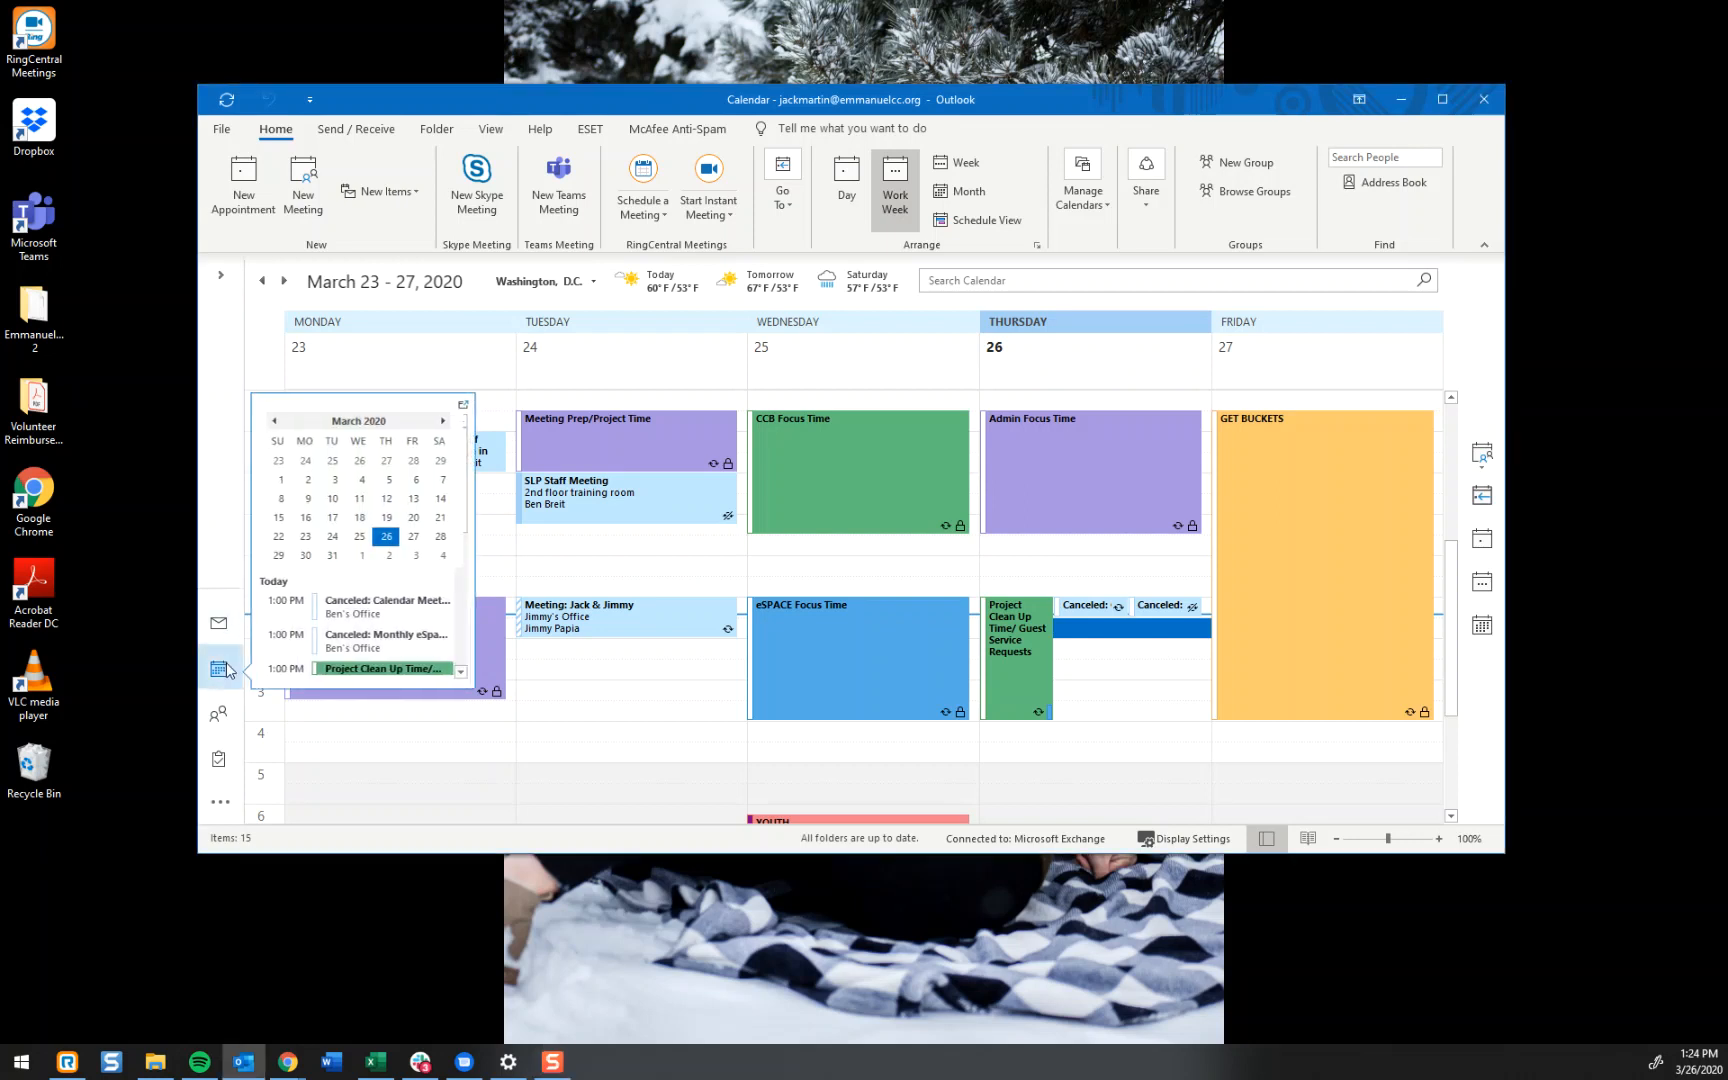
{"action": "left_click", "coordinate": [219, 624]}
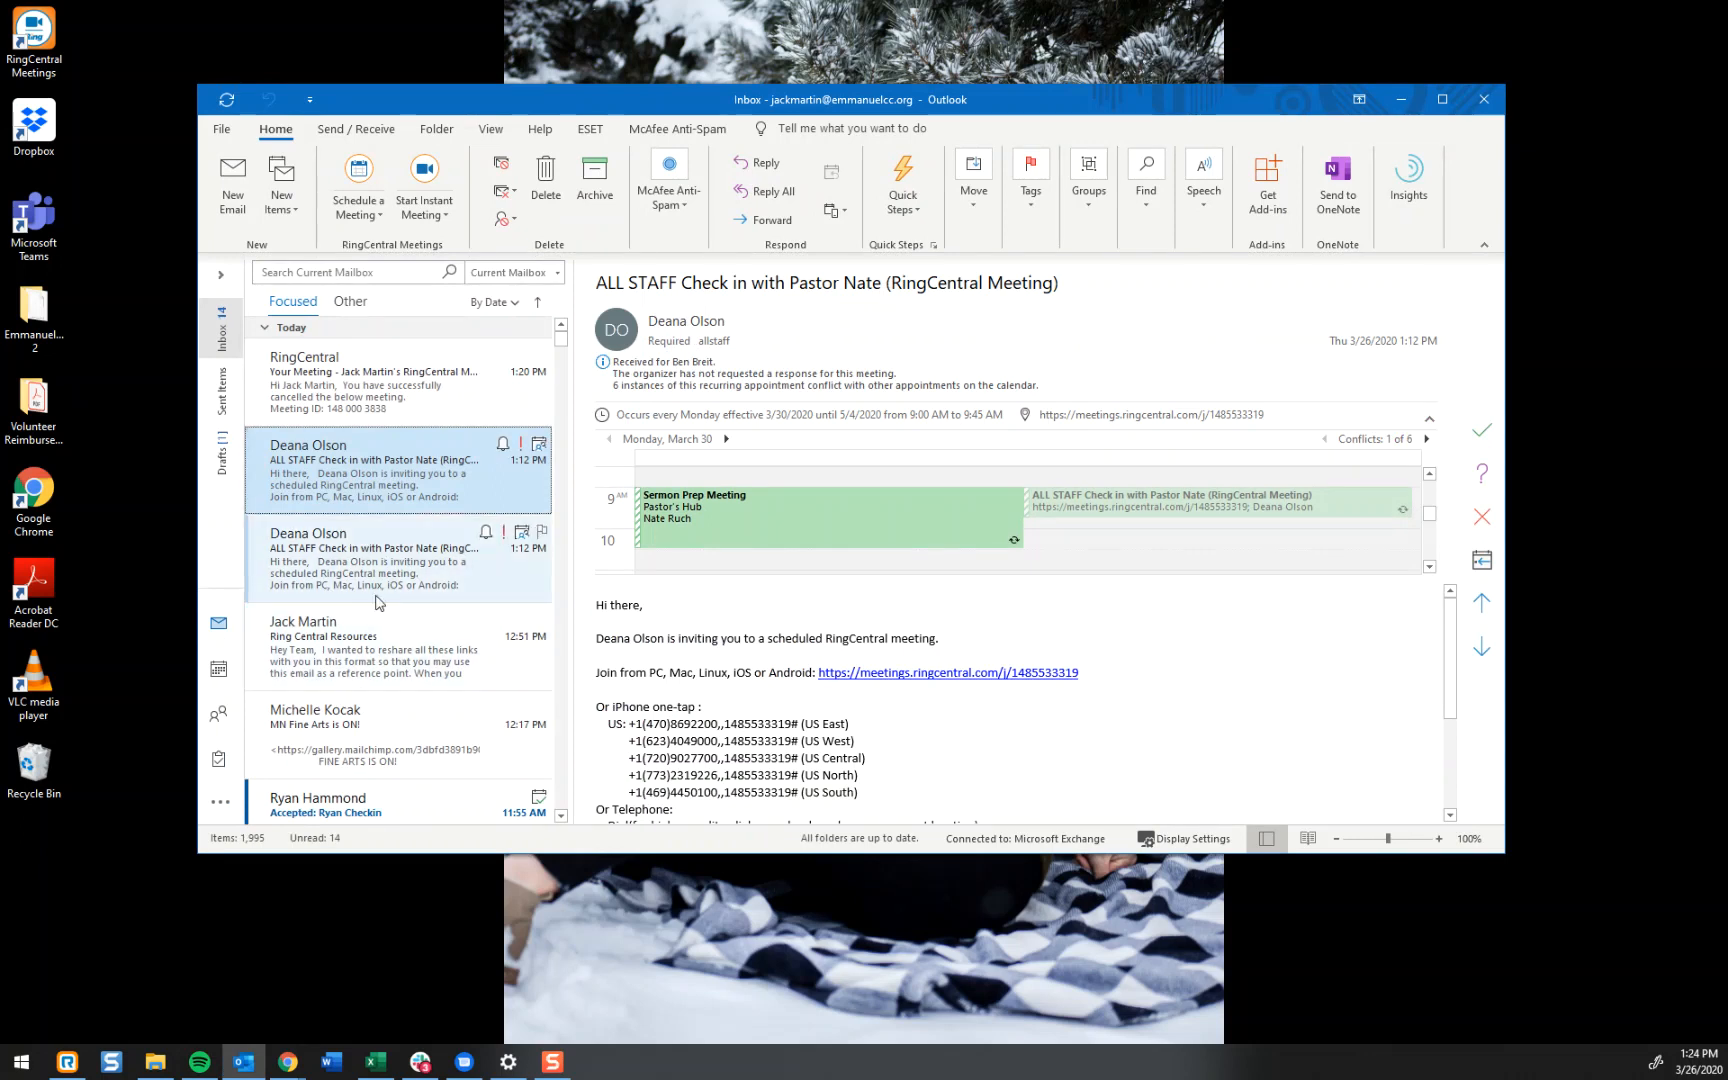
{"action": "left_click", "coordinate": [370, 640]}
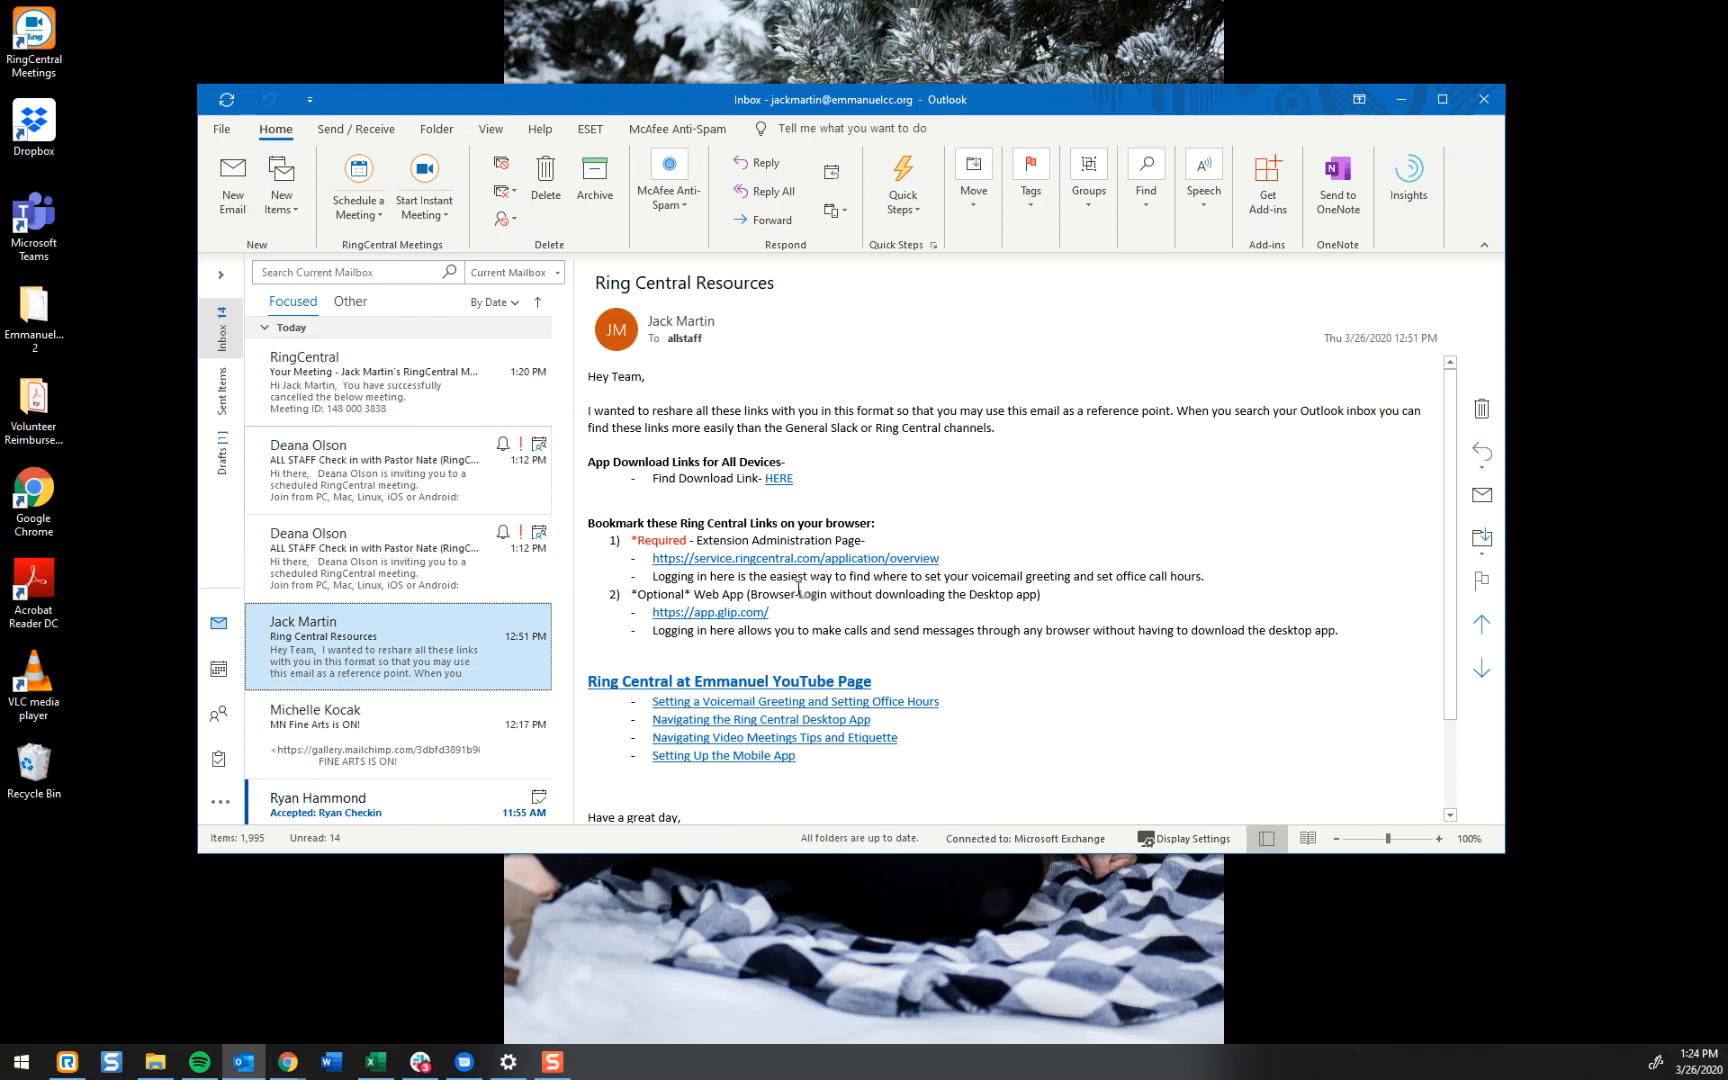
{"action": "left_click", "coordinate": [333, 273]}
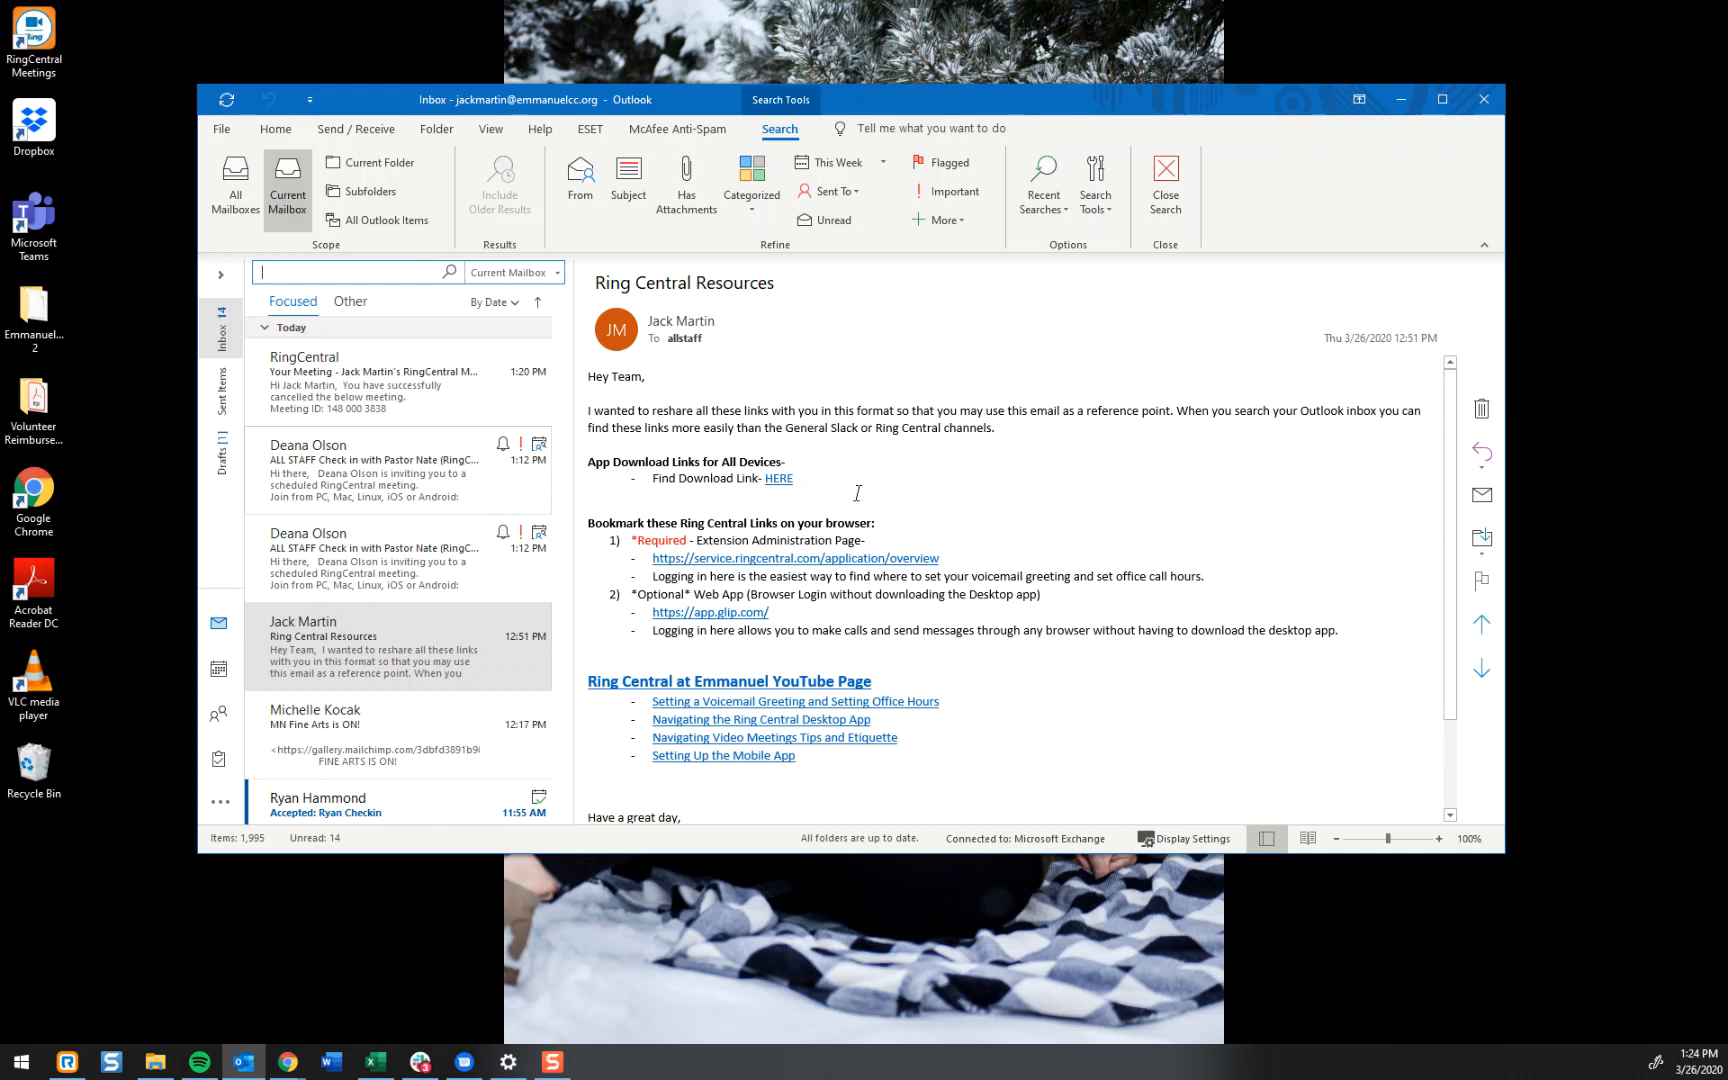
Step: Follow the email's app download link and review the RingCentral downloads table for the available apps and plugins
{"action": "left_click", "coordinate": [770, 482]}
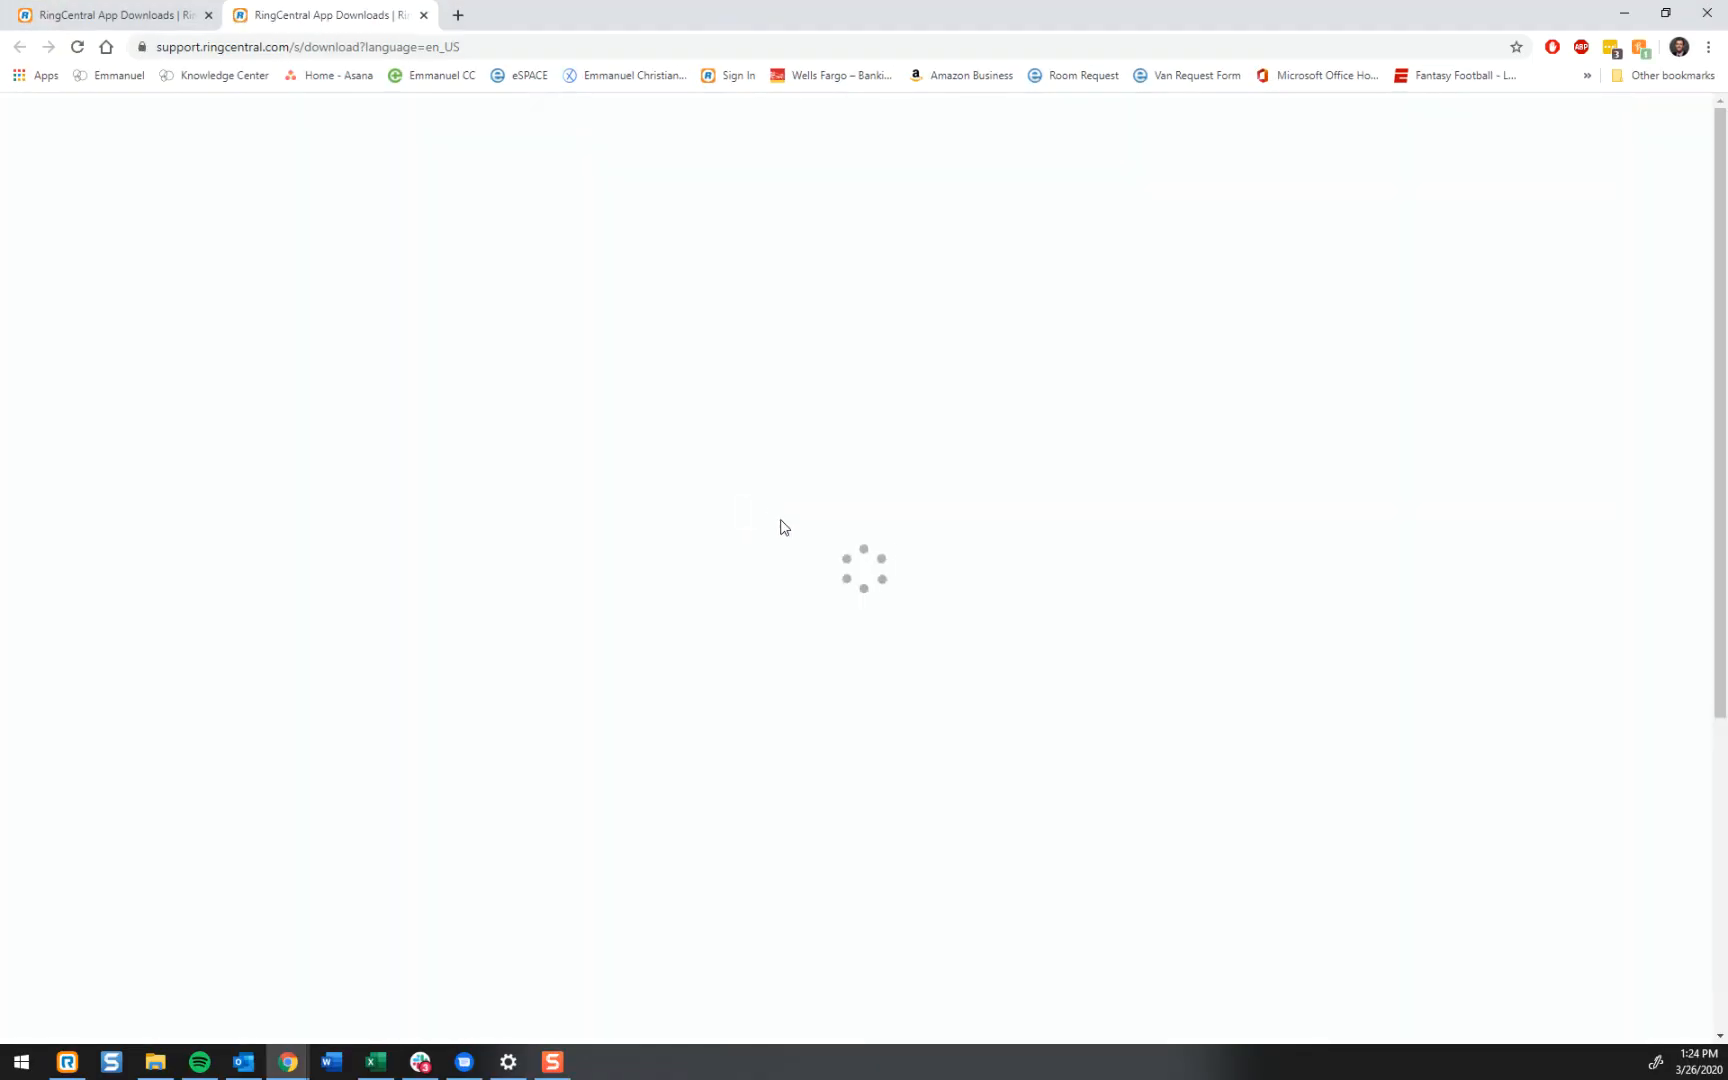
{"action": "scroll", "coordinate": [774, 520], "scroll_direction": "down", "scroll_amount": 1}
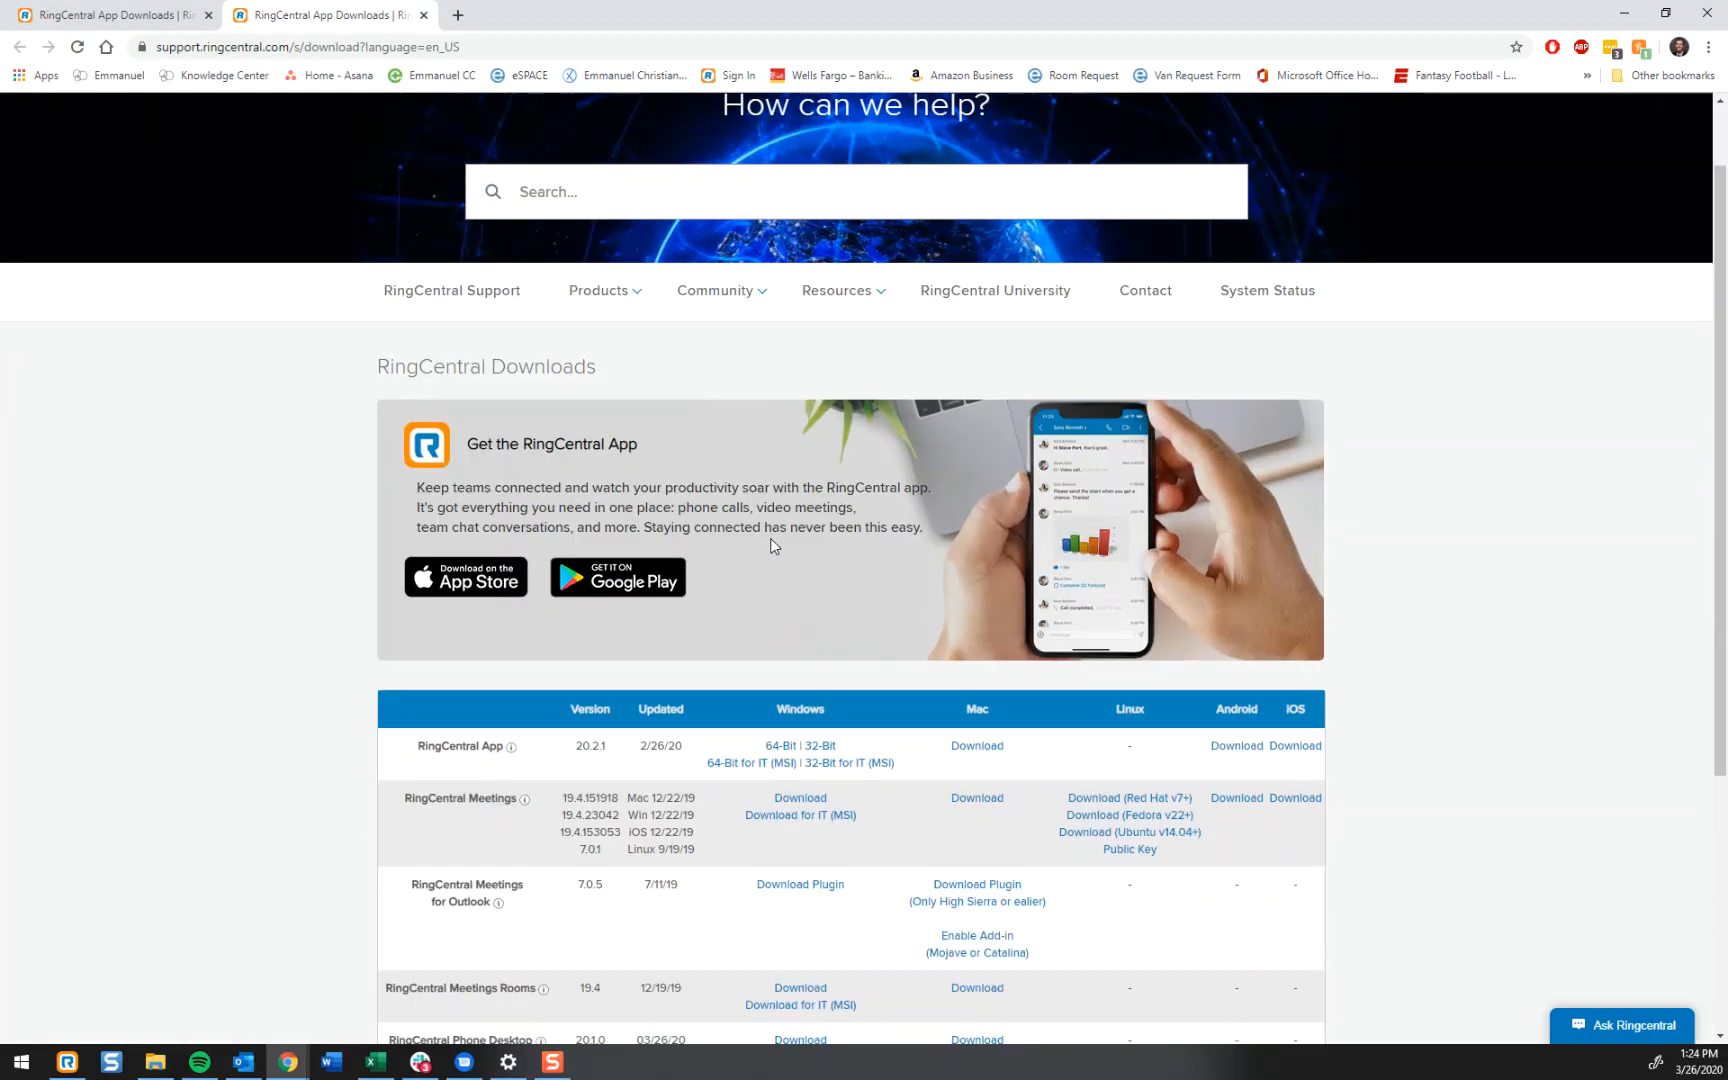
{"action": "scroll", "coordinate": [771, 540], "scroll_direction": "down", "scroll_amount": 4}
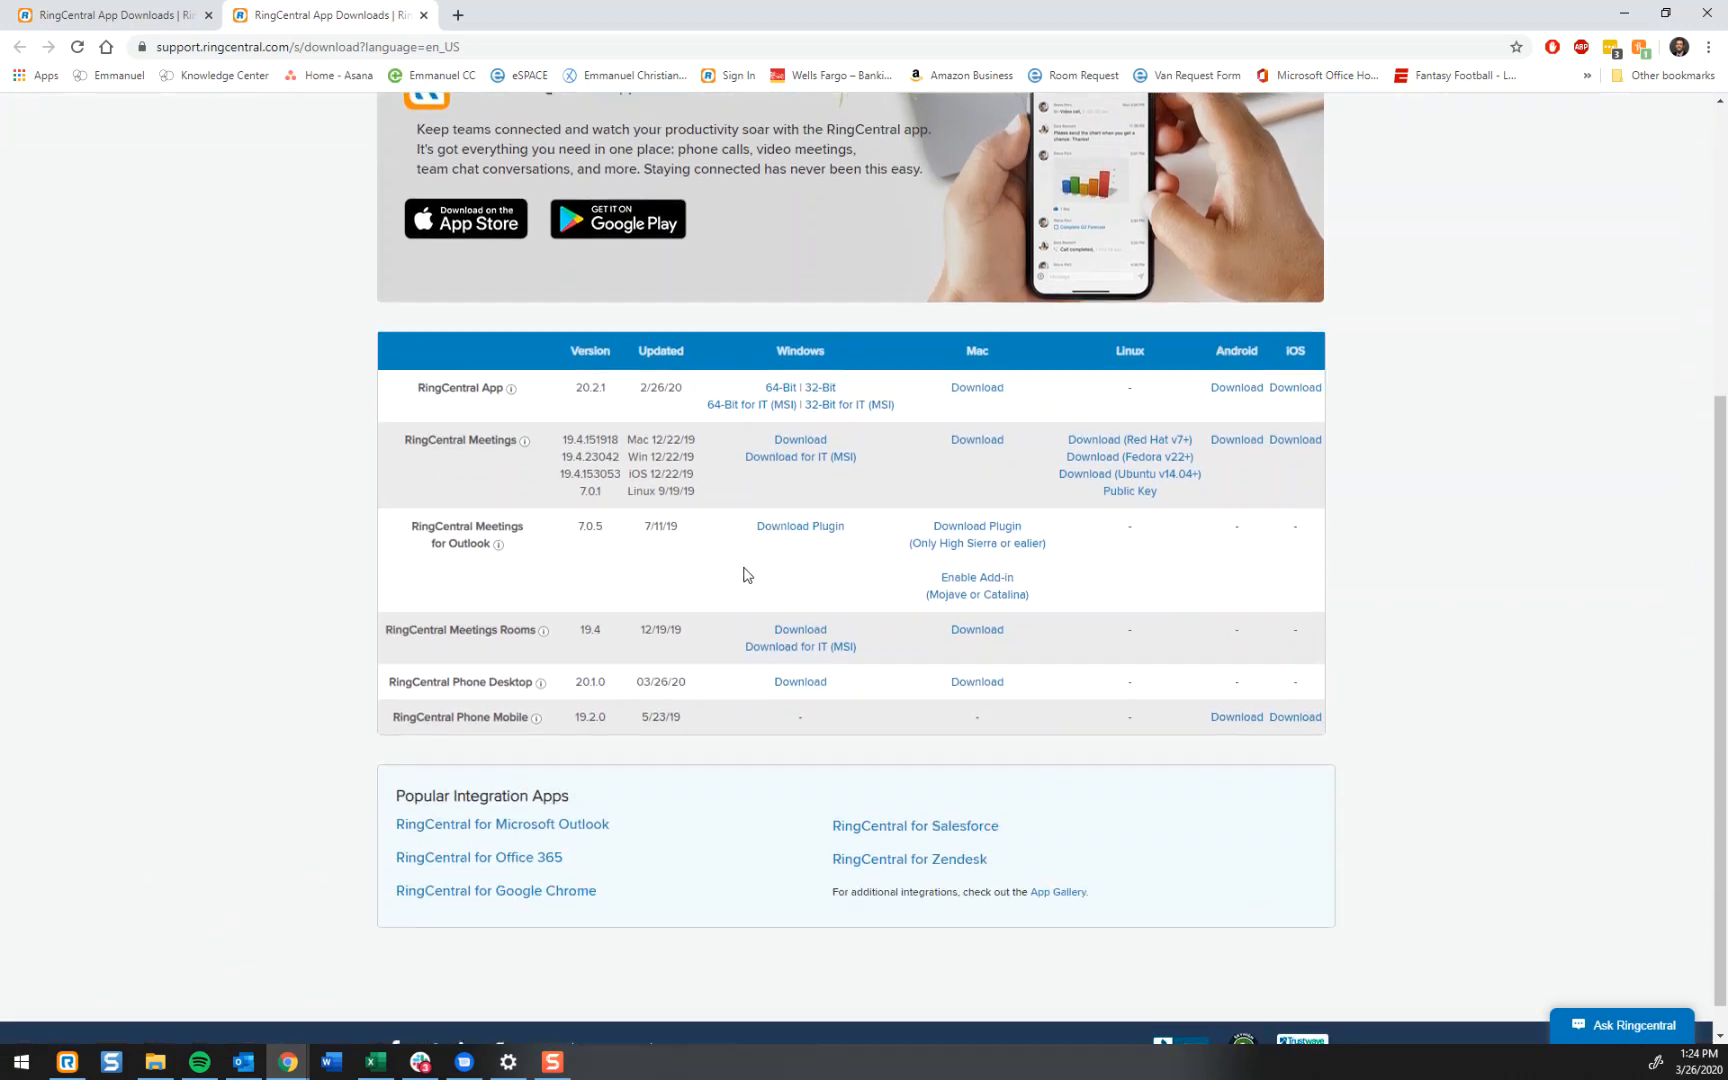
{"action": "scroll", "coordinate": [694, 590], "scroll_direction": "up", "scroll_amount": 3}
{"action": "scroll", "coordinate": [686, 673], "scroll_direction": "down", "scroll_amount": 2}
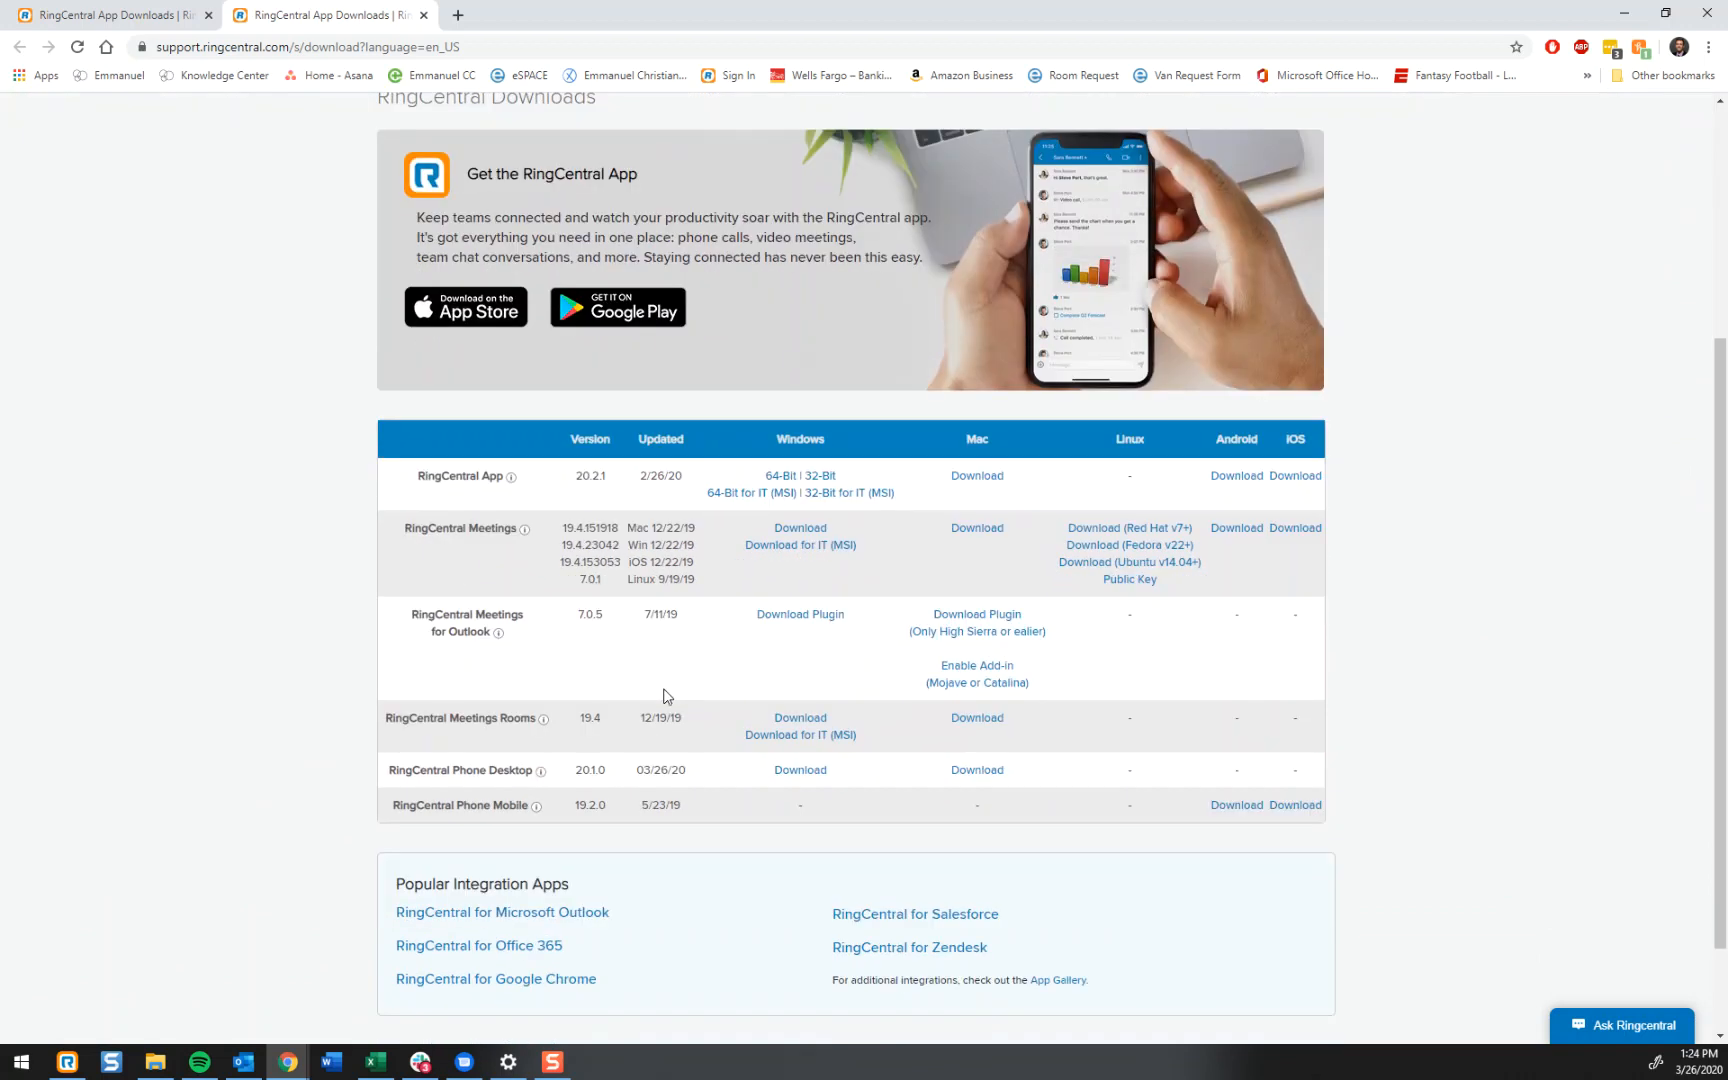
{"action": "scroll", "coordinate": [670, 698], "scroll_direction": "down", "scroll_amount": 1}
{"action": "scroll", "coordinate": [703, 708], "scroll_direction": "down", "scroll_amount": 1}
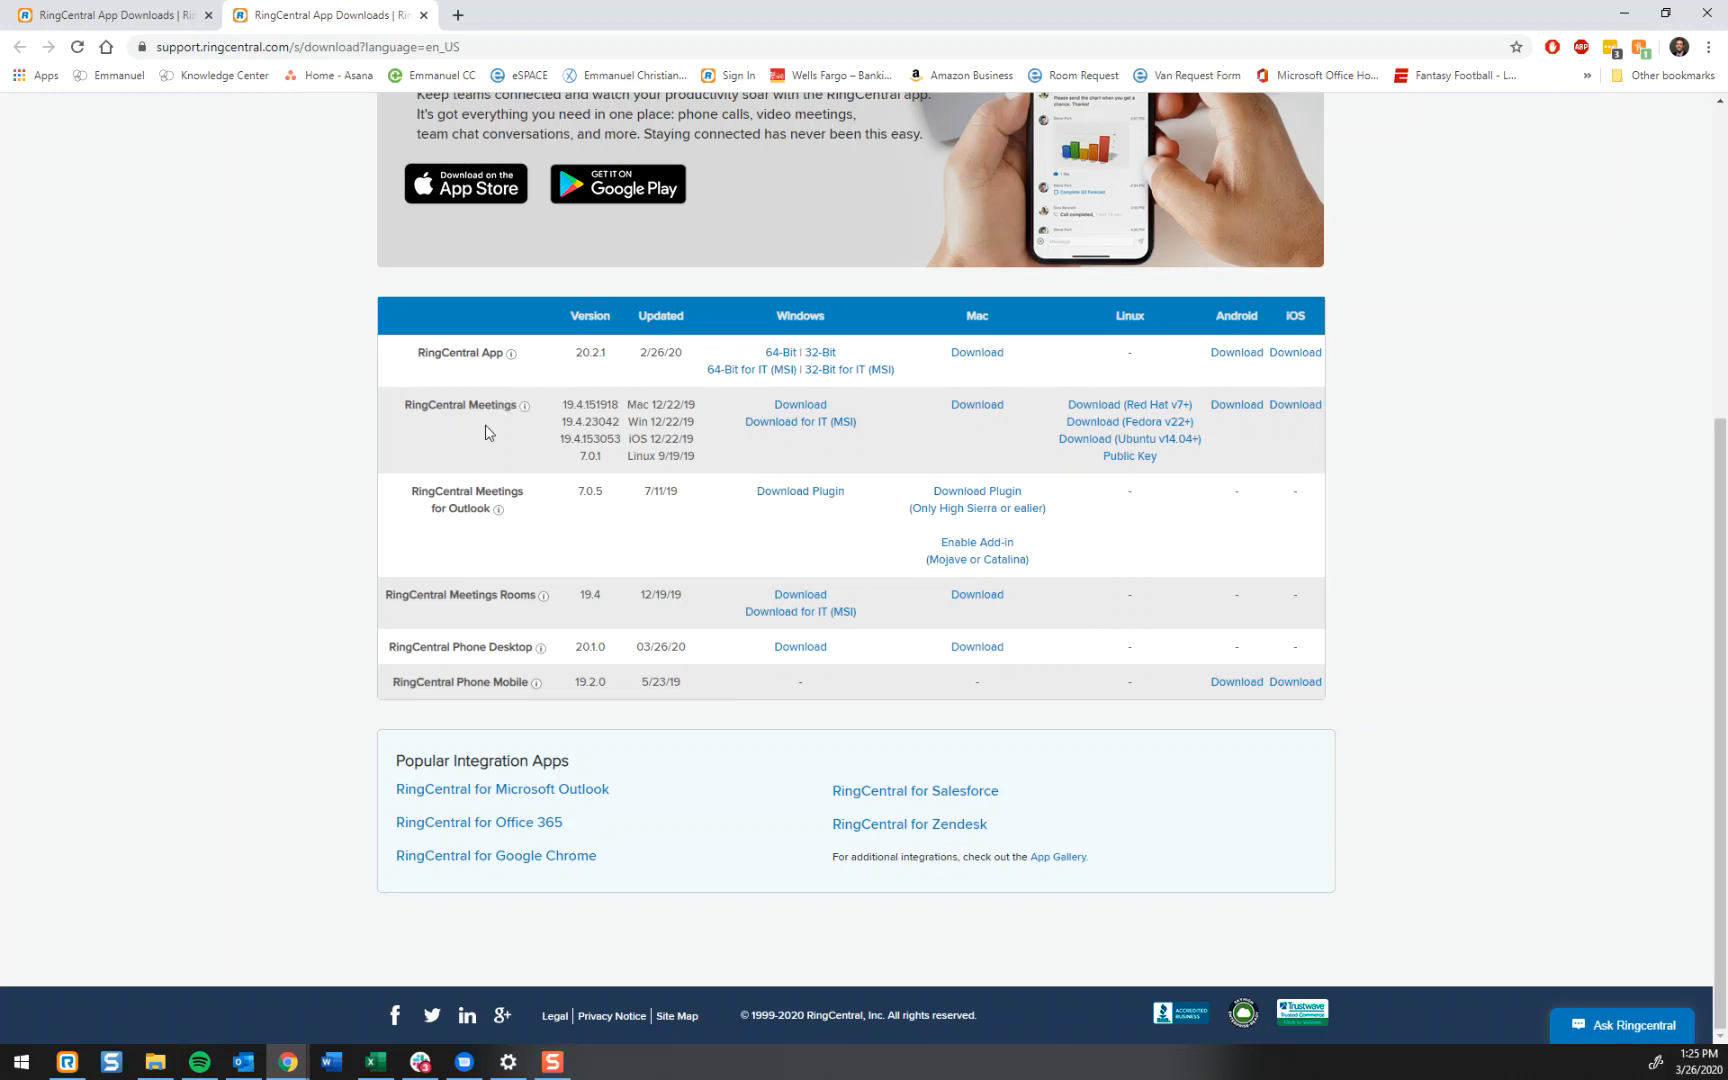
Step: View the main window of the RingCentral Meetings desktop app and close it
{"action": "left_click", "coordinate": [809, 406]}
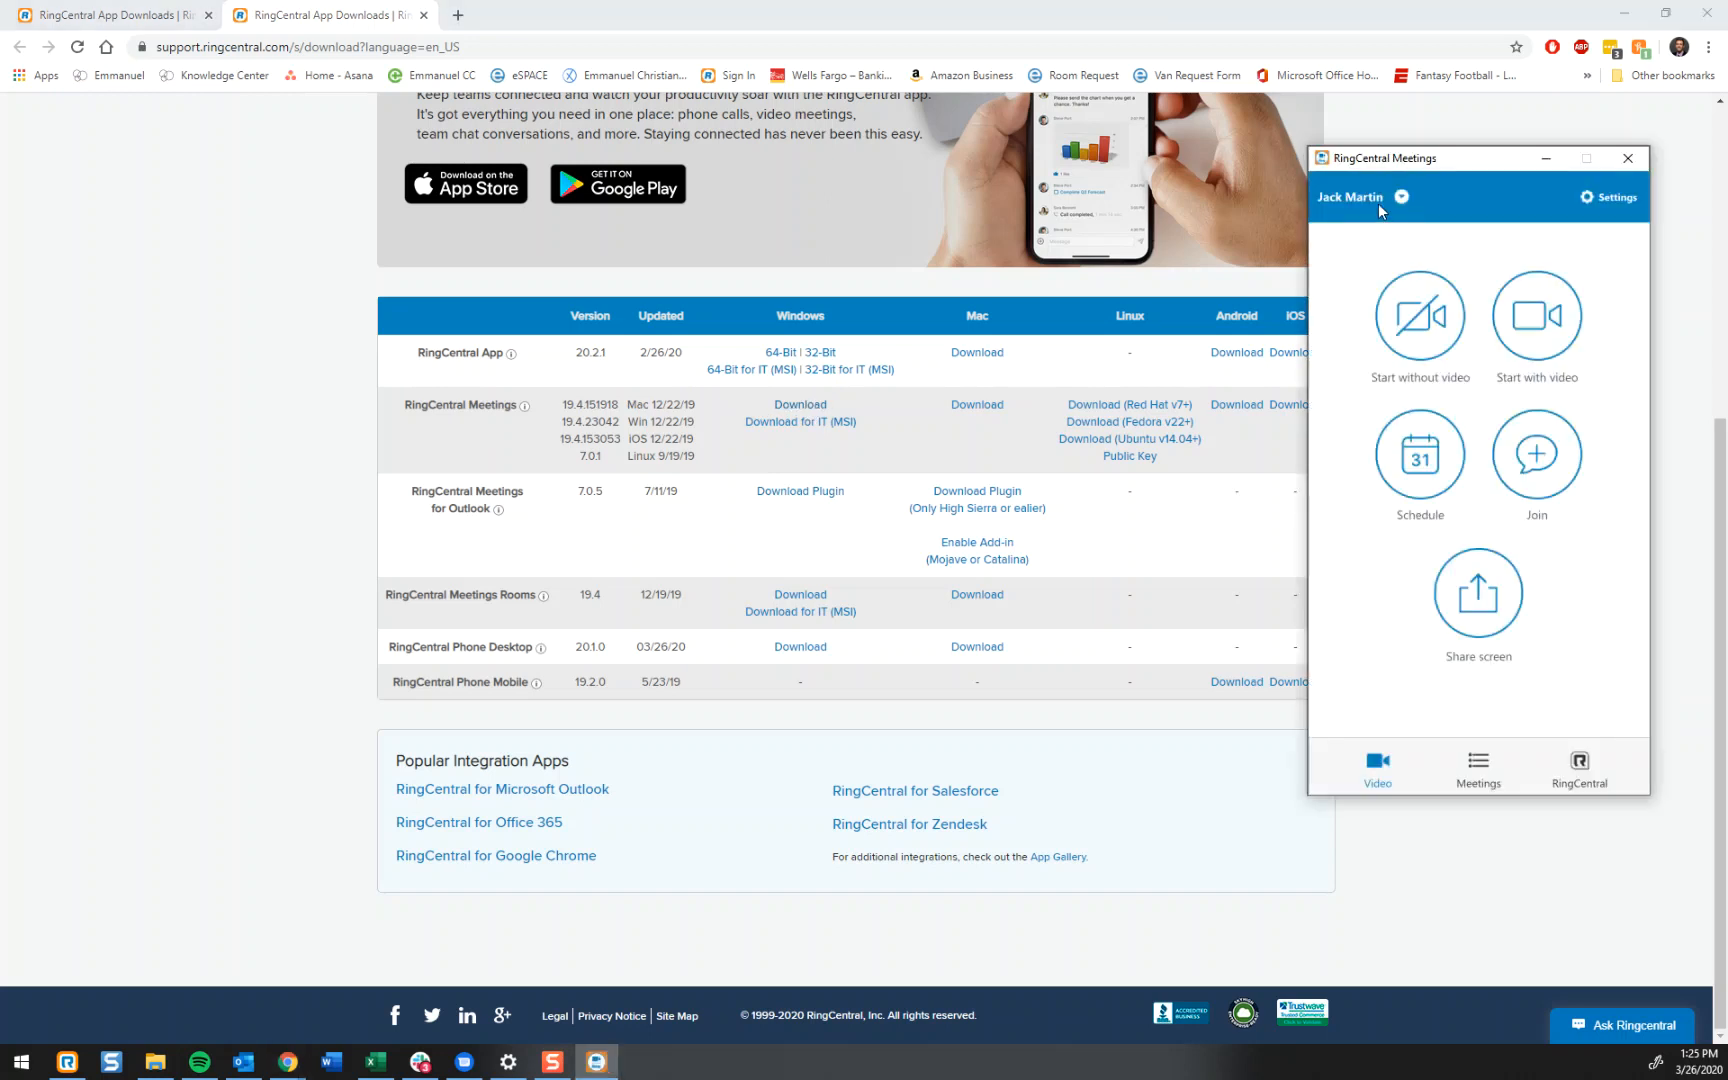
{"action": "left_click_drag", "start_coordinate": [1444, 166], "coordinate": [1172, 197]}
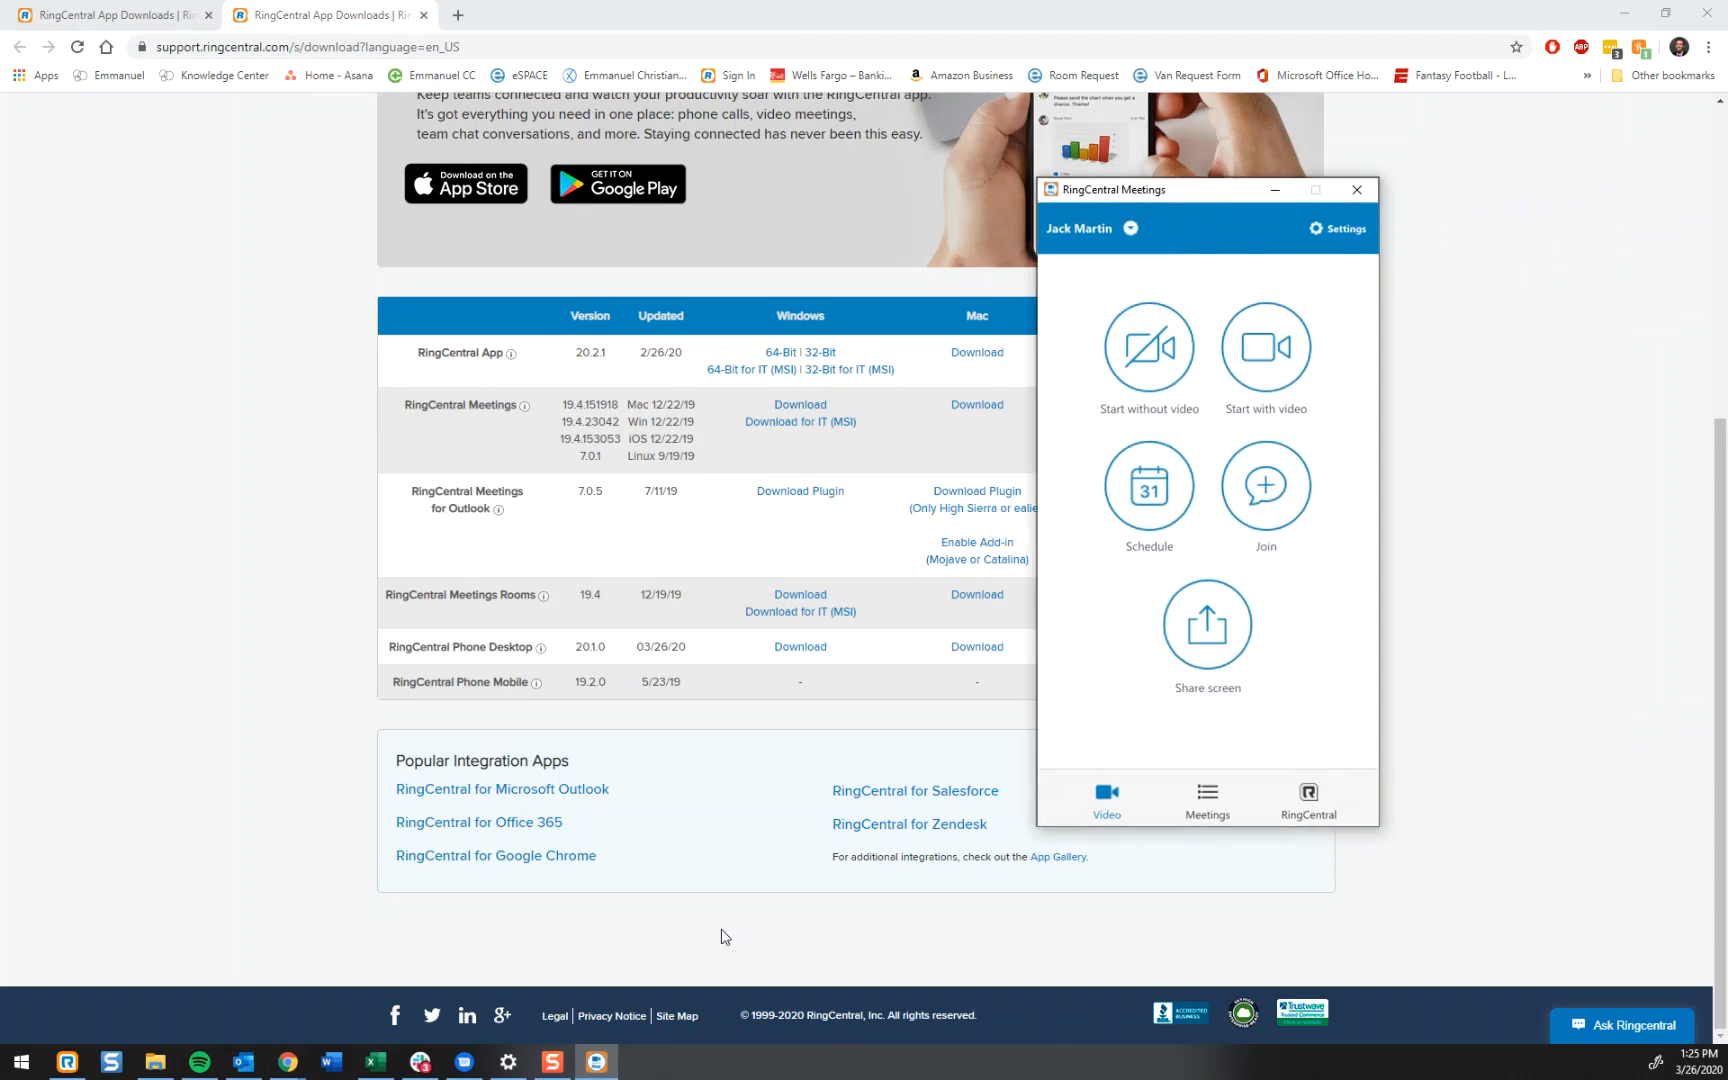
{"action": "right_click", "coordinate": [618, 1041]}
{"action": "right_click", "coordinate": [600, 1062]}
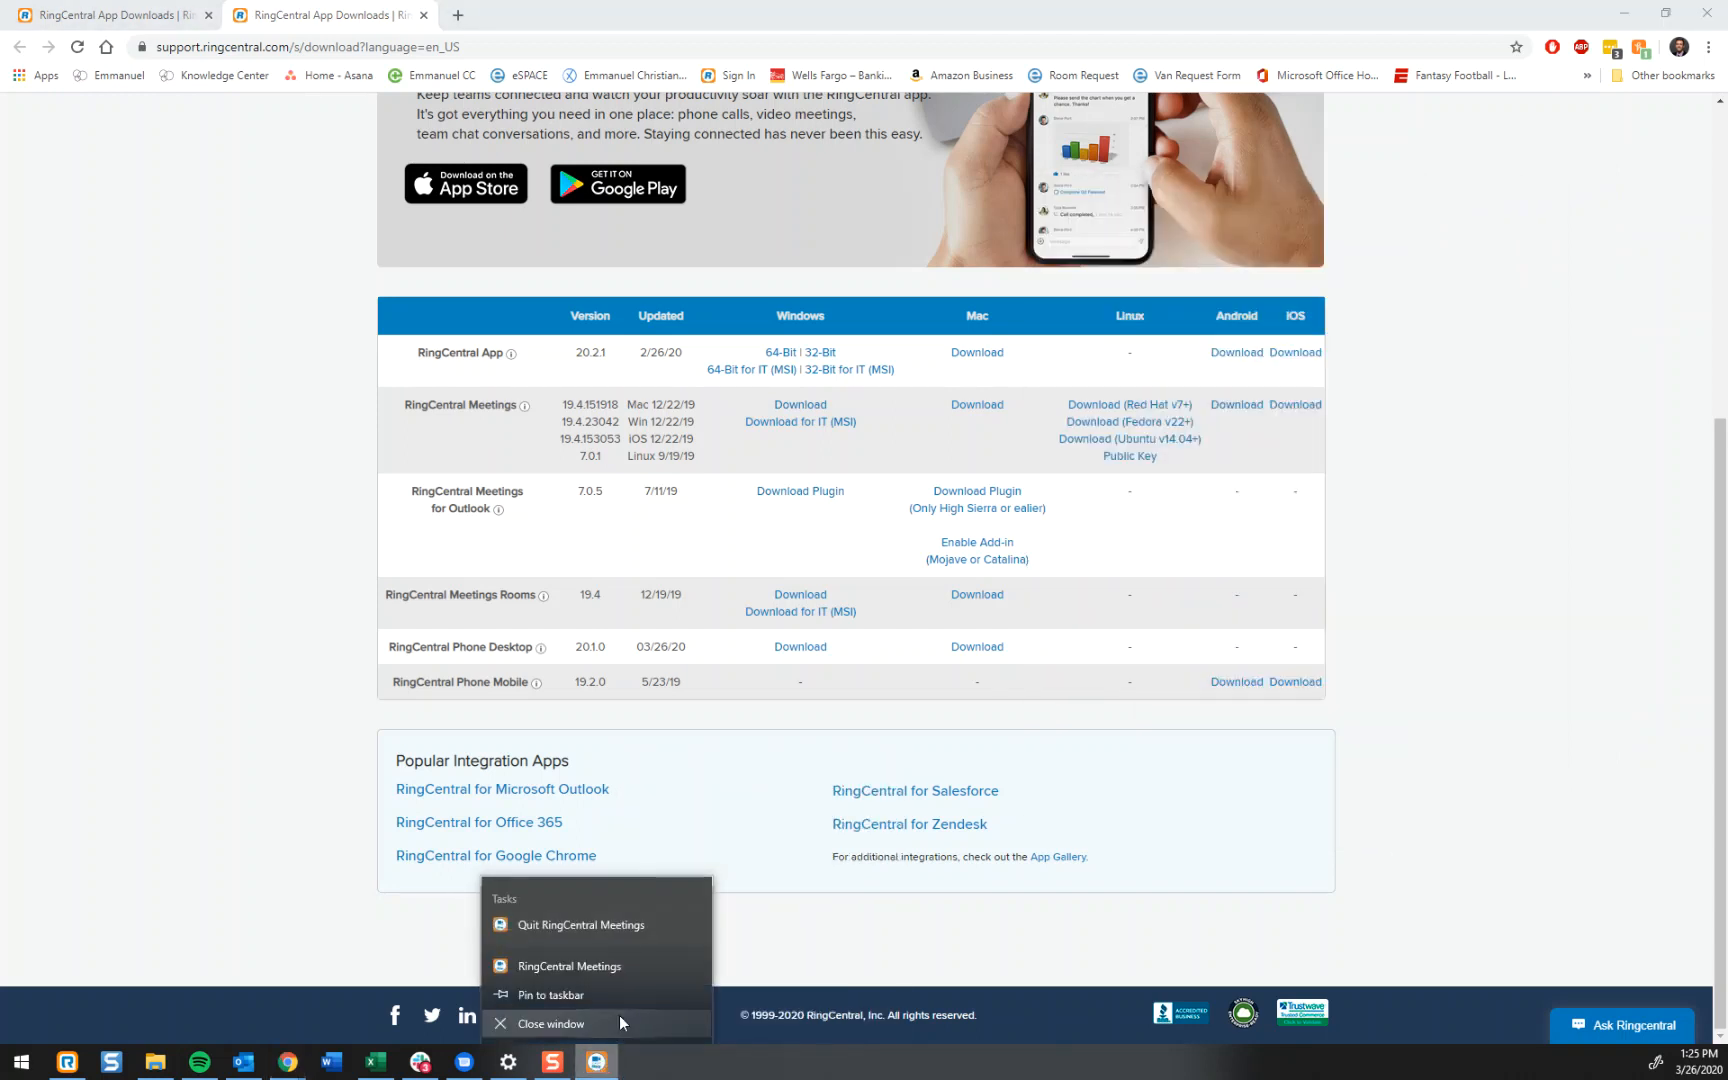
{"action": "left_click", "coordinate": [639, 1045]}
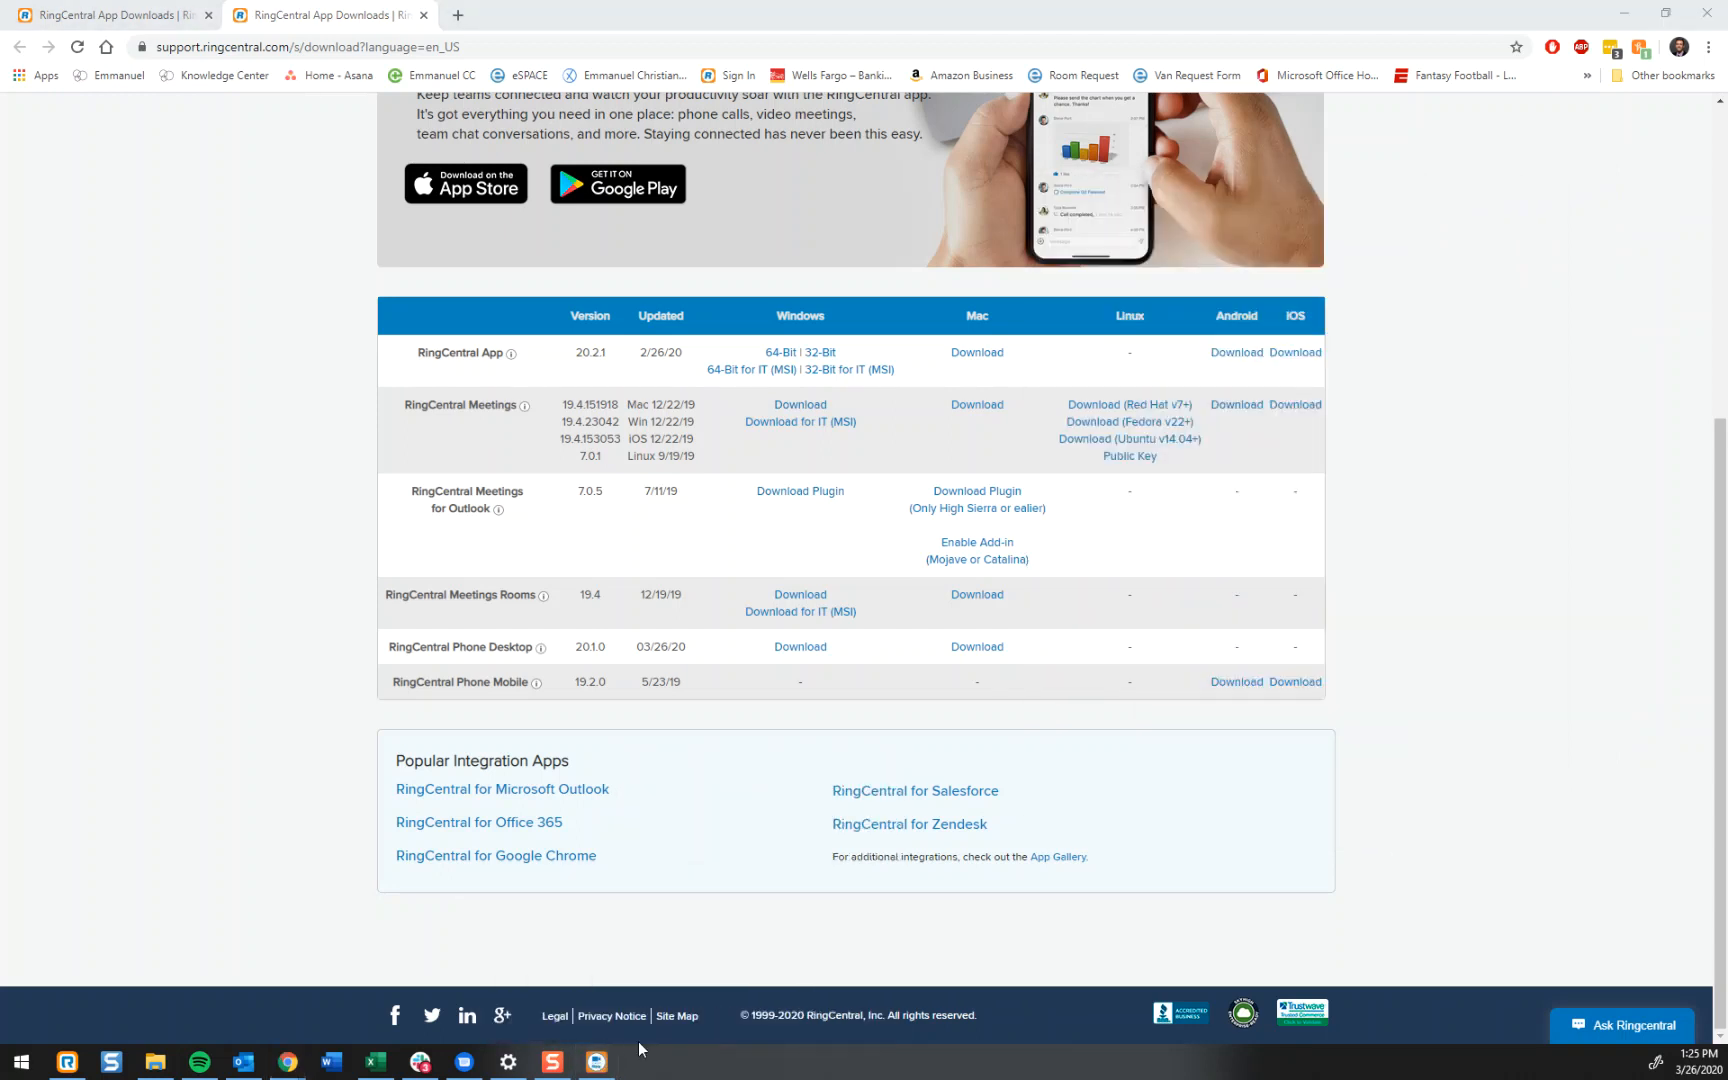
{"action": "left_click", "coordinate": [588, 1066]}
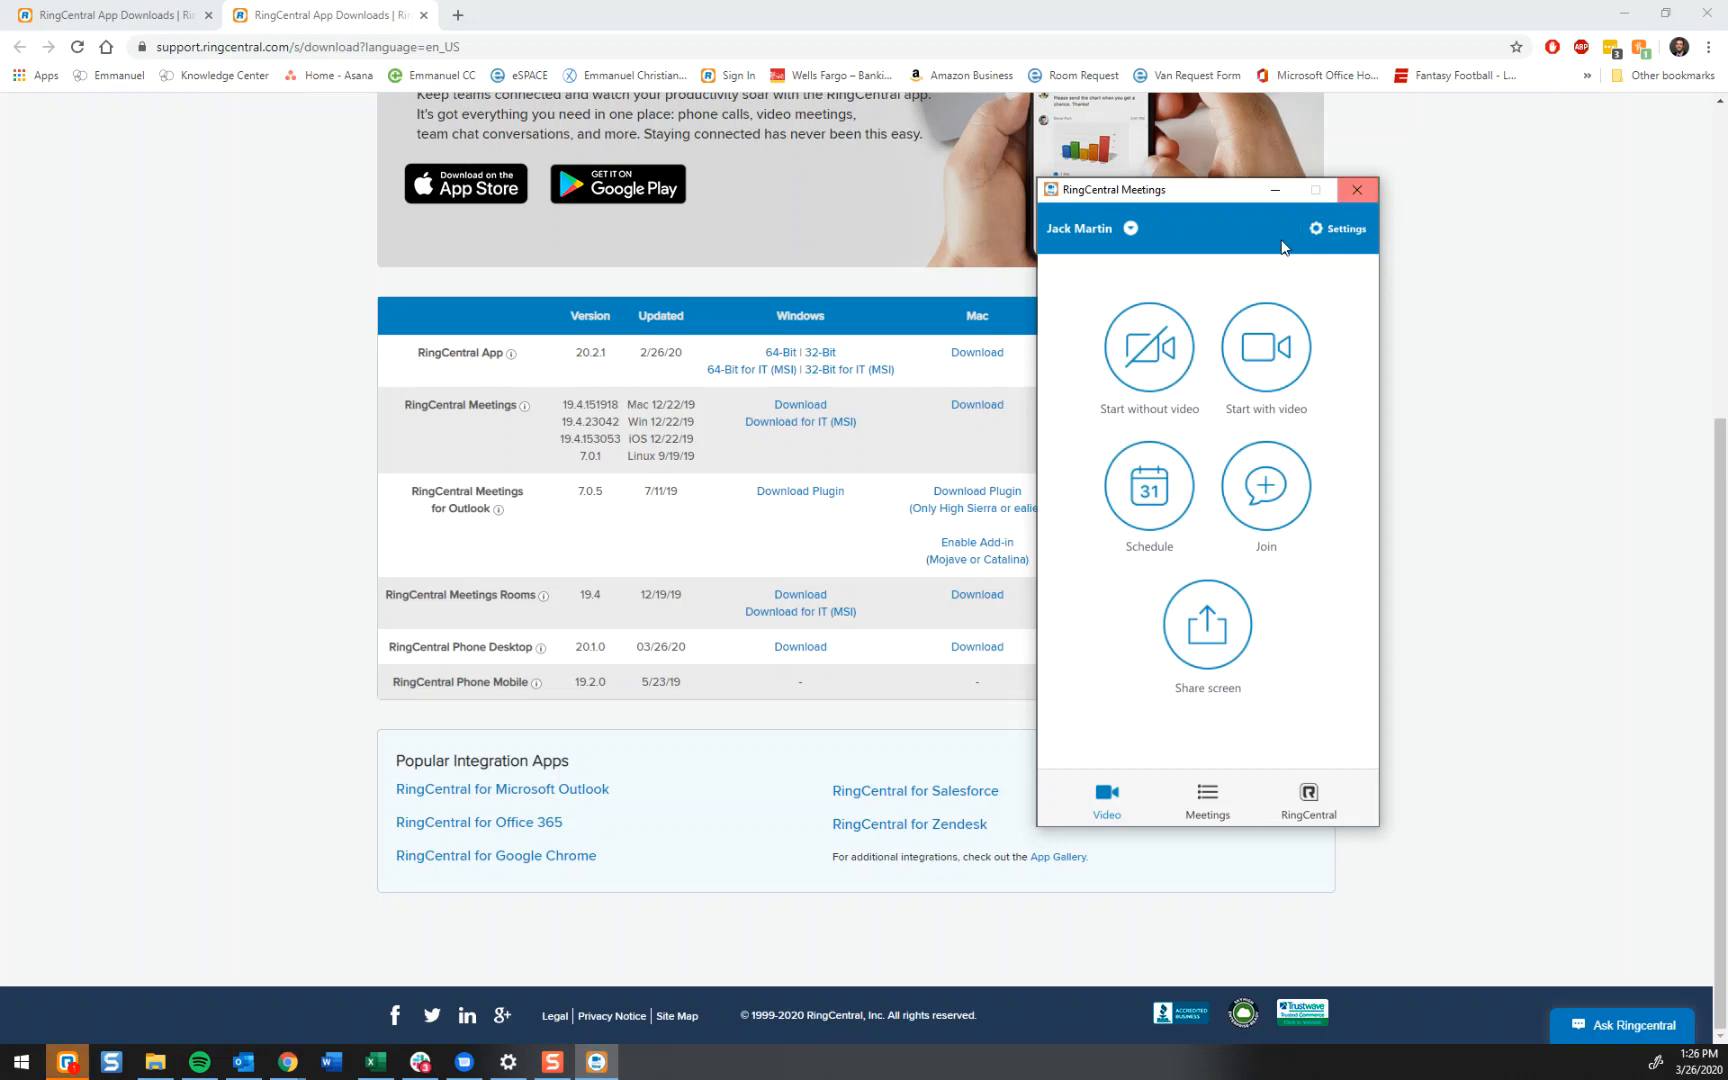
{"action": "left_click", "coordinate": [1362, 193]}
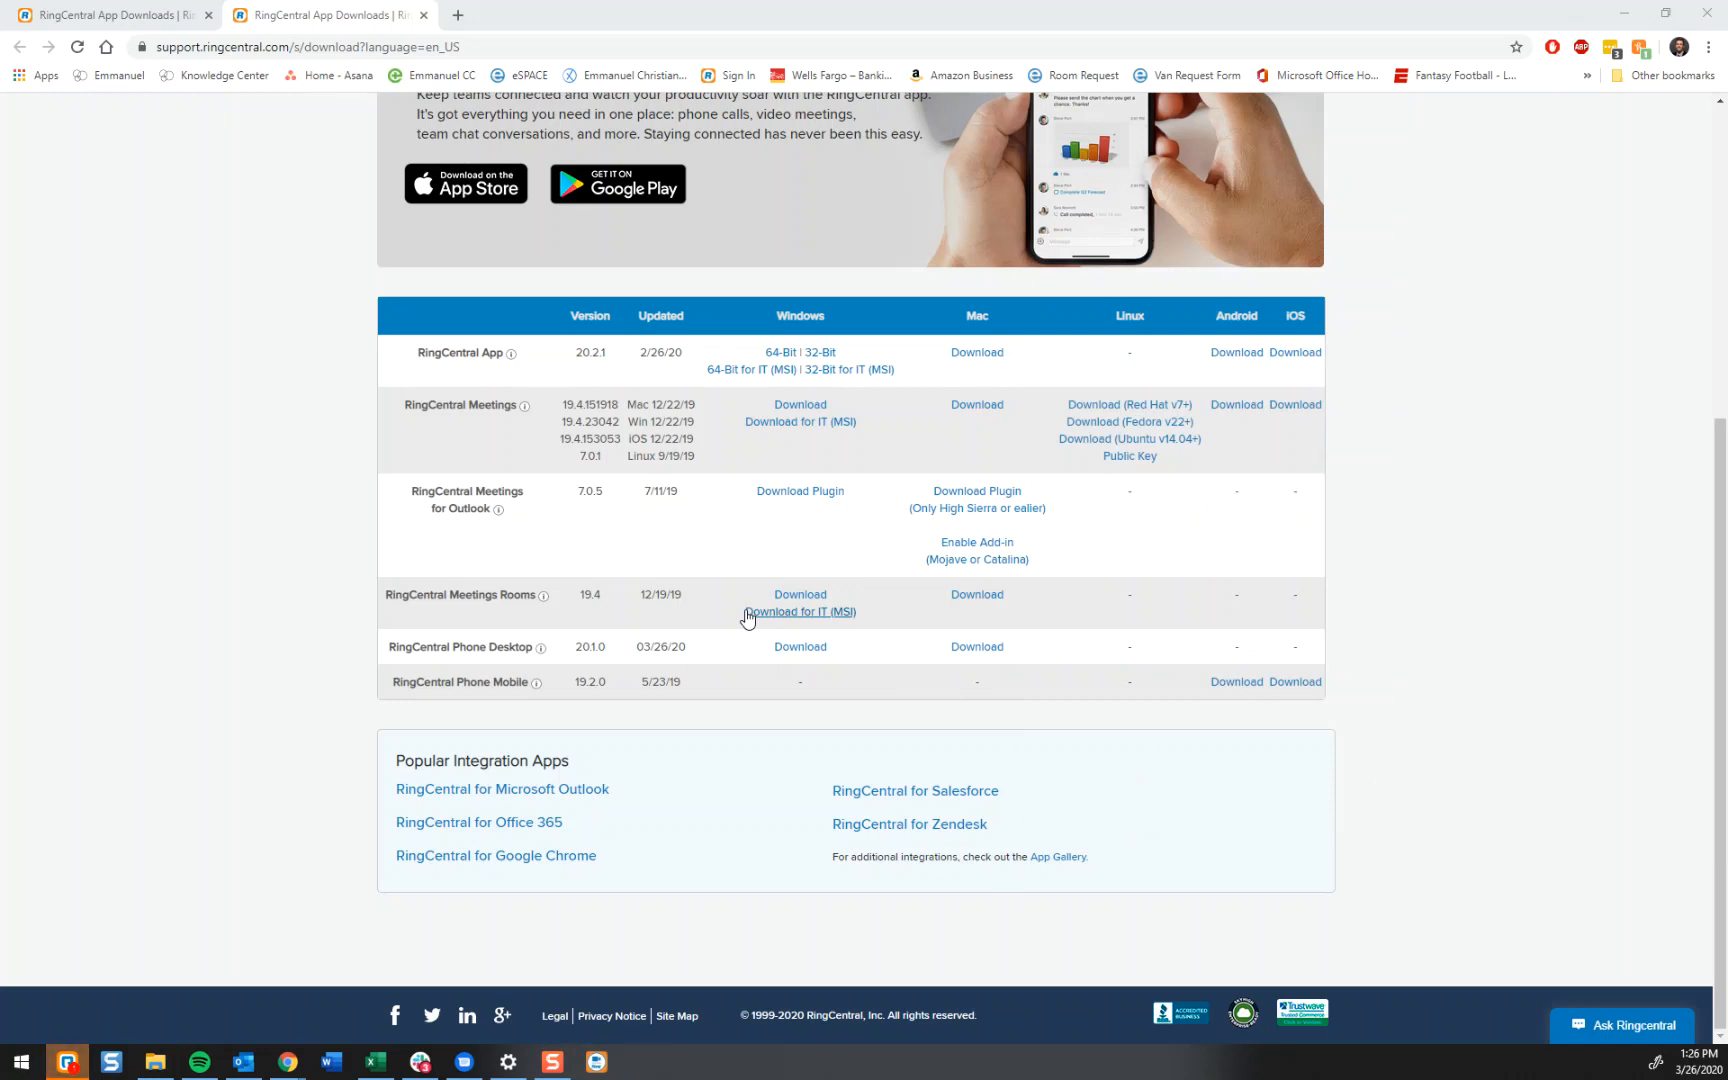
Step: Download the Windows plugin for RingCentral Meetings for Outlook as "RCMeetingsOutlookPluginSetup (3)" and launch its installer
{"action": "left_click", "coordinate": [826, 493]}
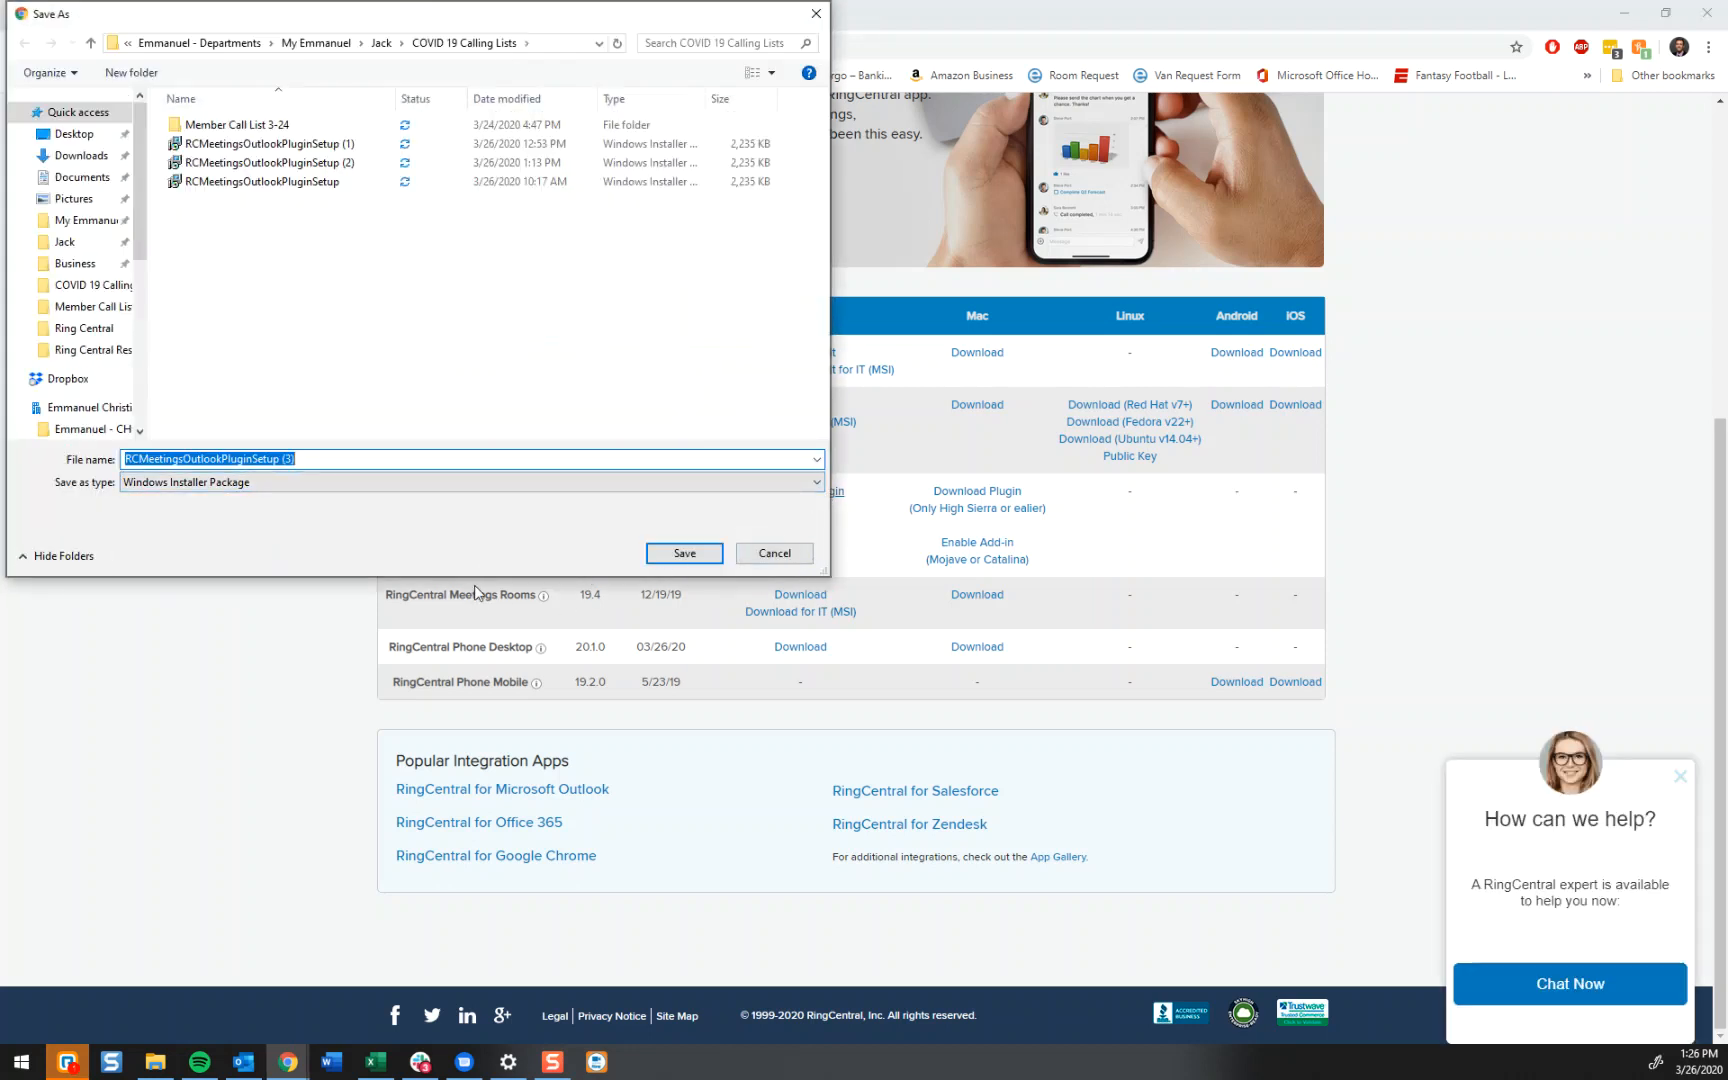
{"action": "left_click", "coordinate": [672, 556]}
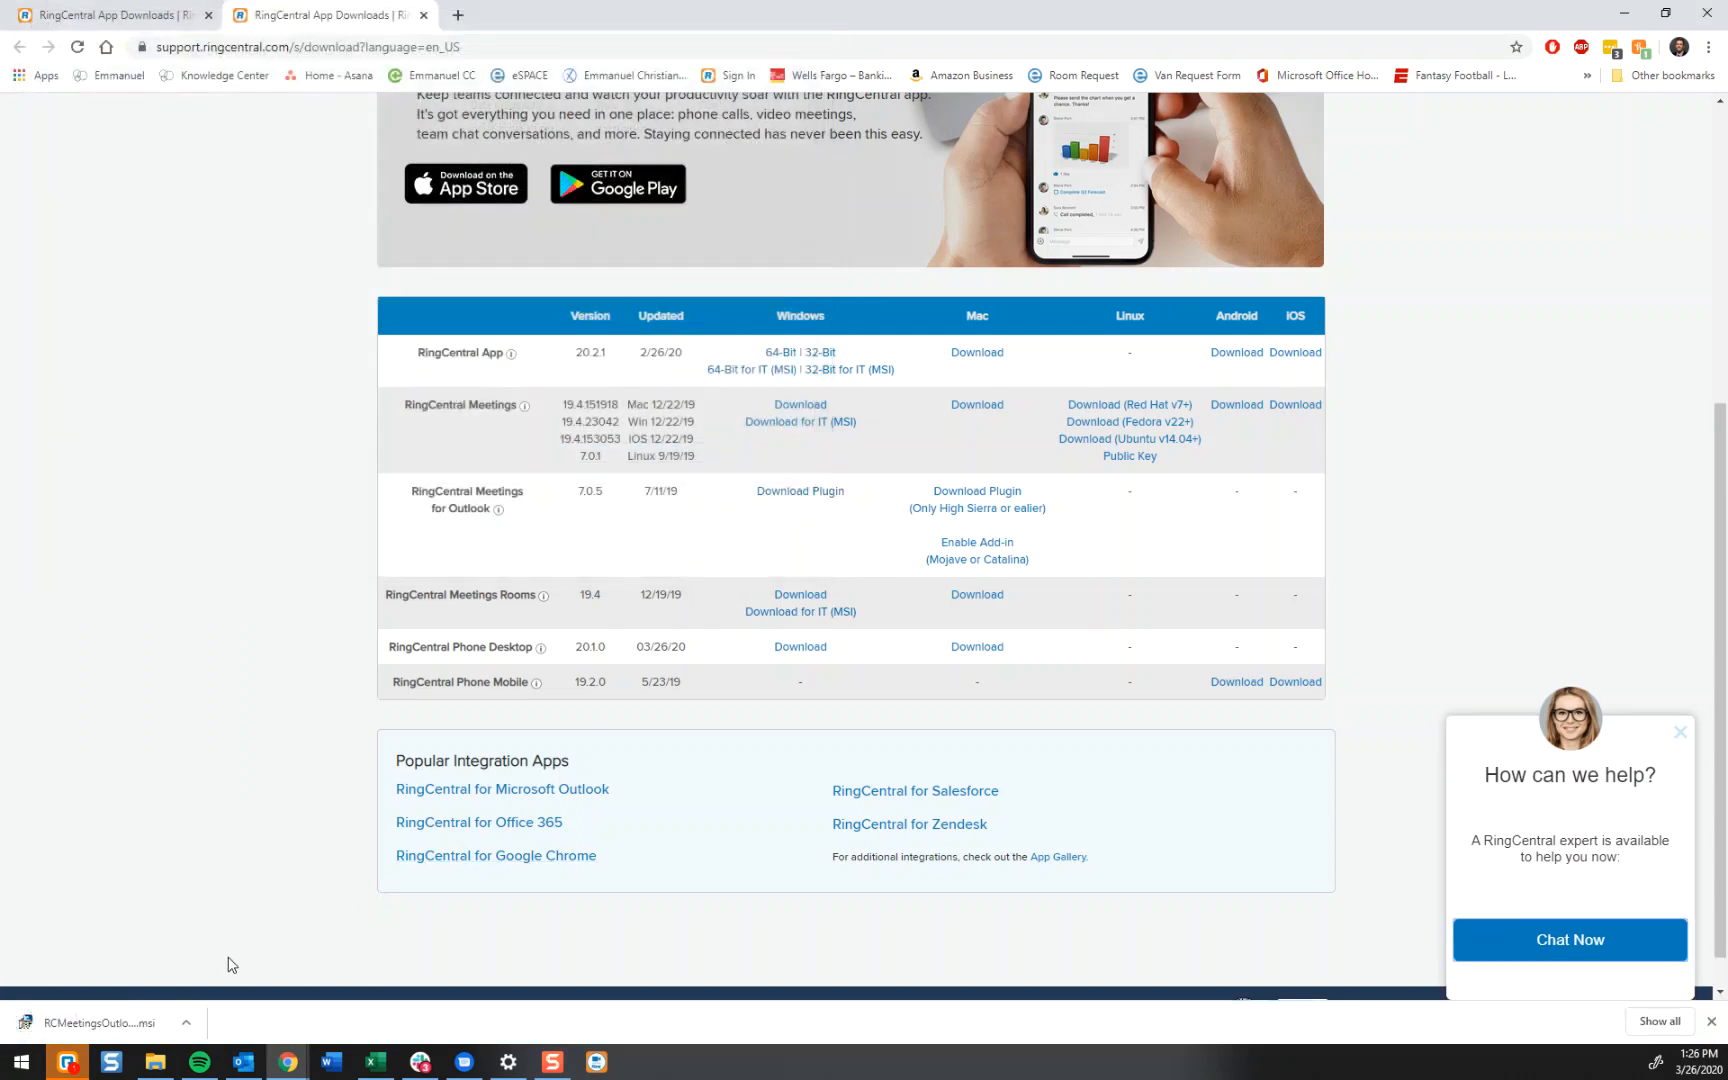
{"action": "left_click", "coordinate": [125, 1027]}
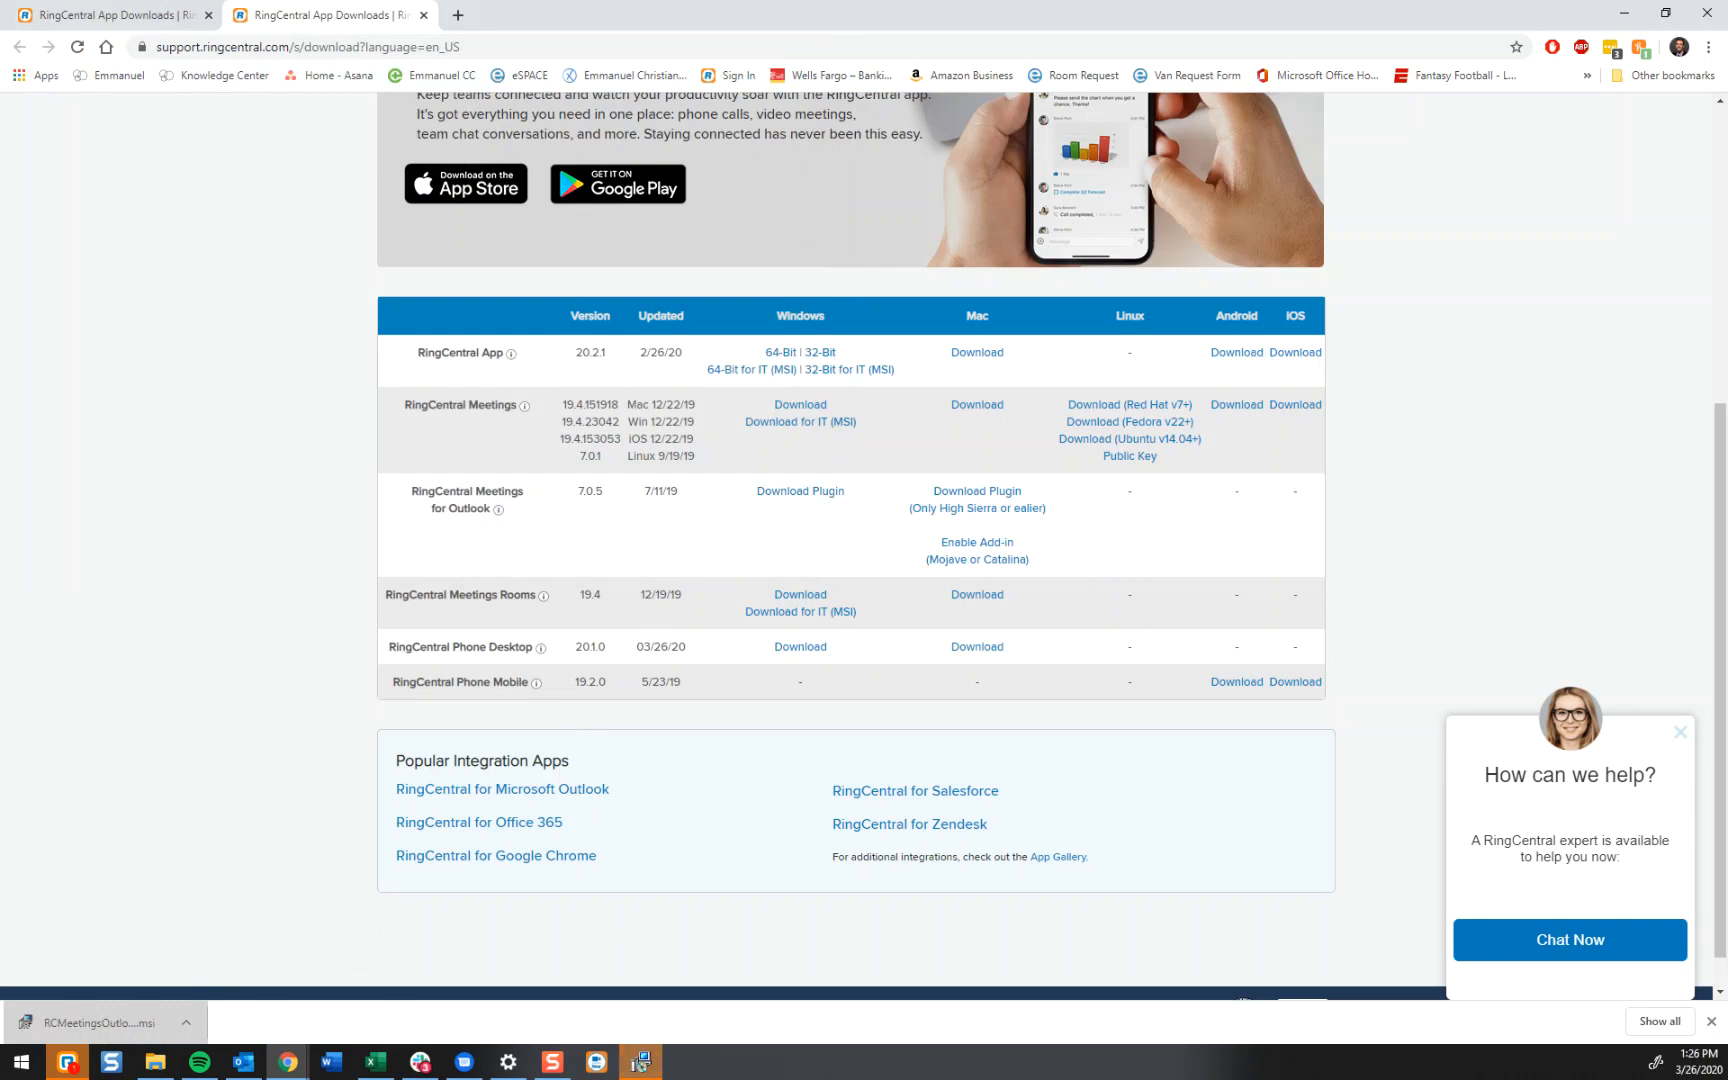
Step: Install the RingCentral Meetings Outlook Plugin by completing the setup wizard
{"action": "left_click_drag", "start_coordinate": [528, 181], "coordinate": [744, 311]}
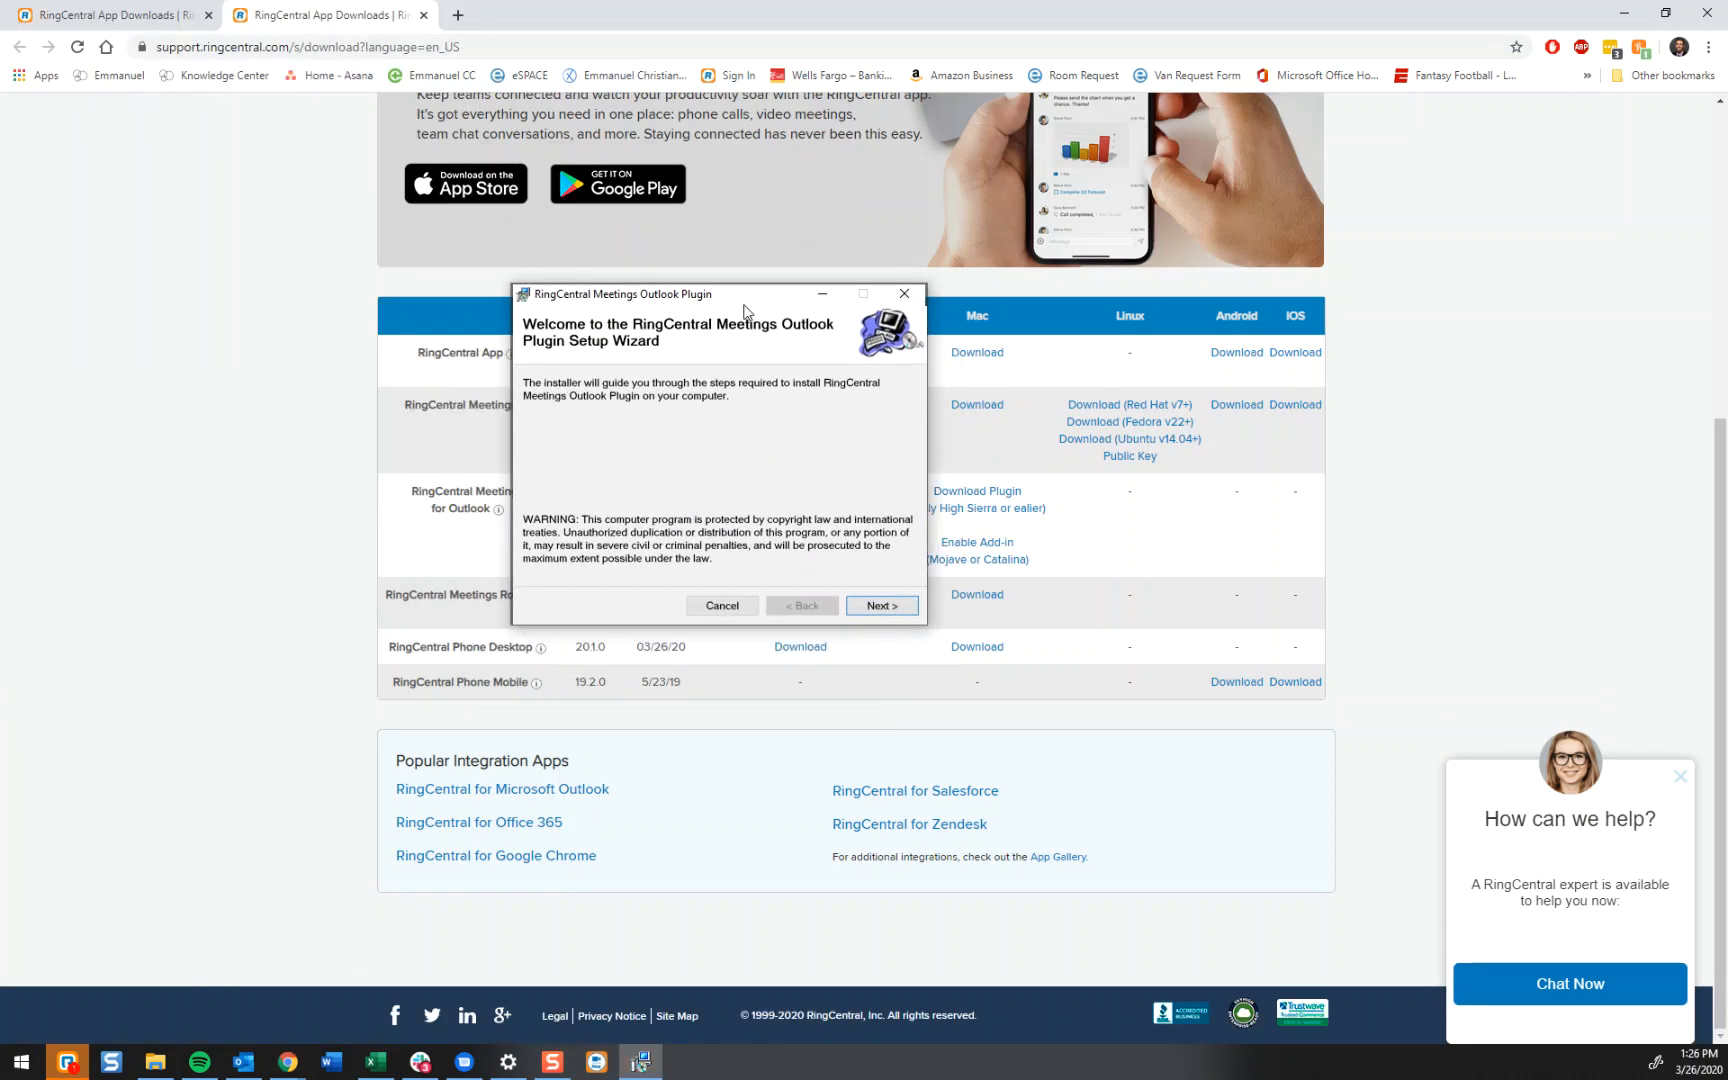
{"action": "left_click", "coordinate": [872, 607]}
{"action": "left_click", "coordinate": [873, 607]}
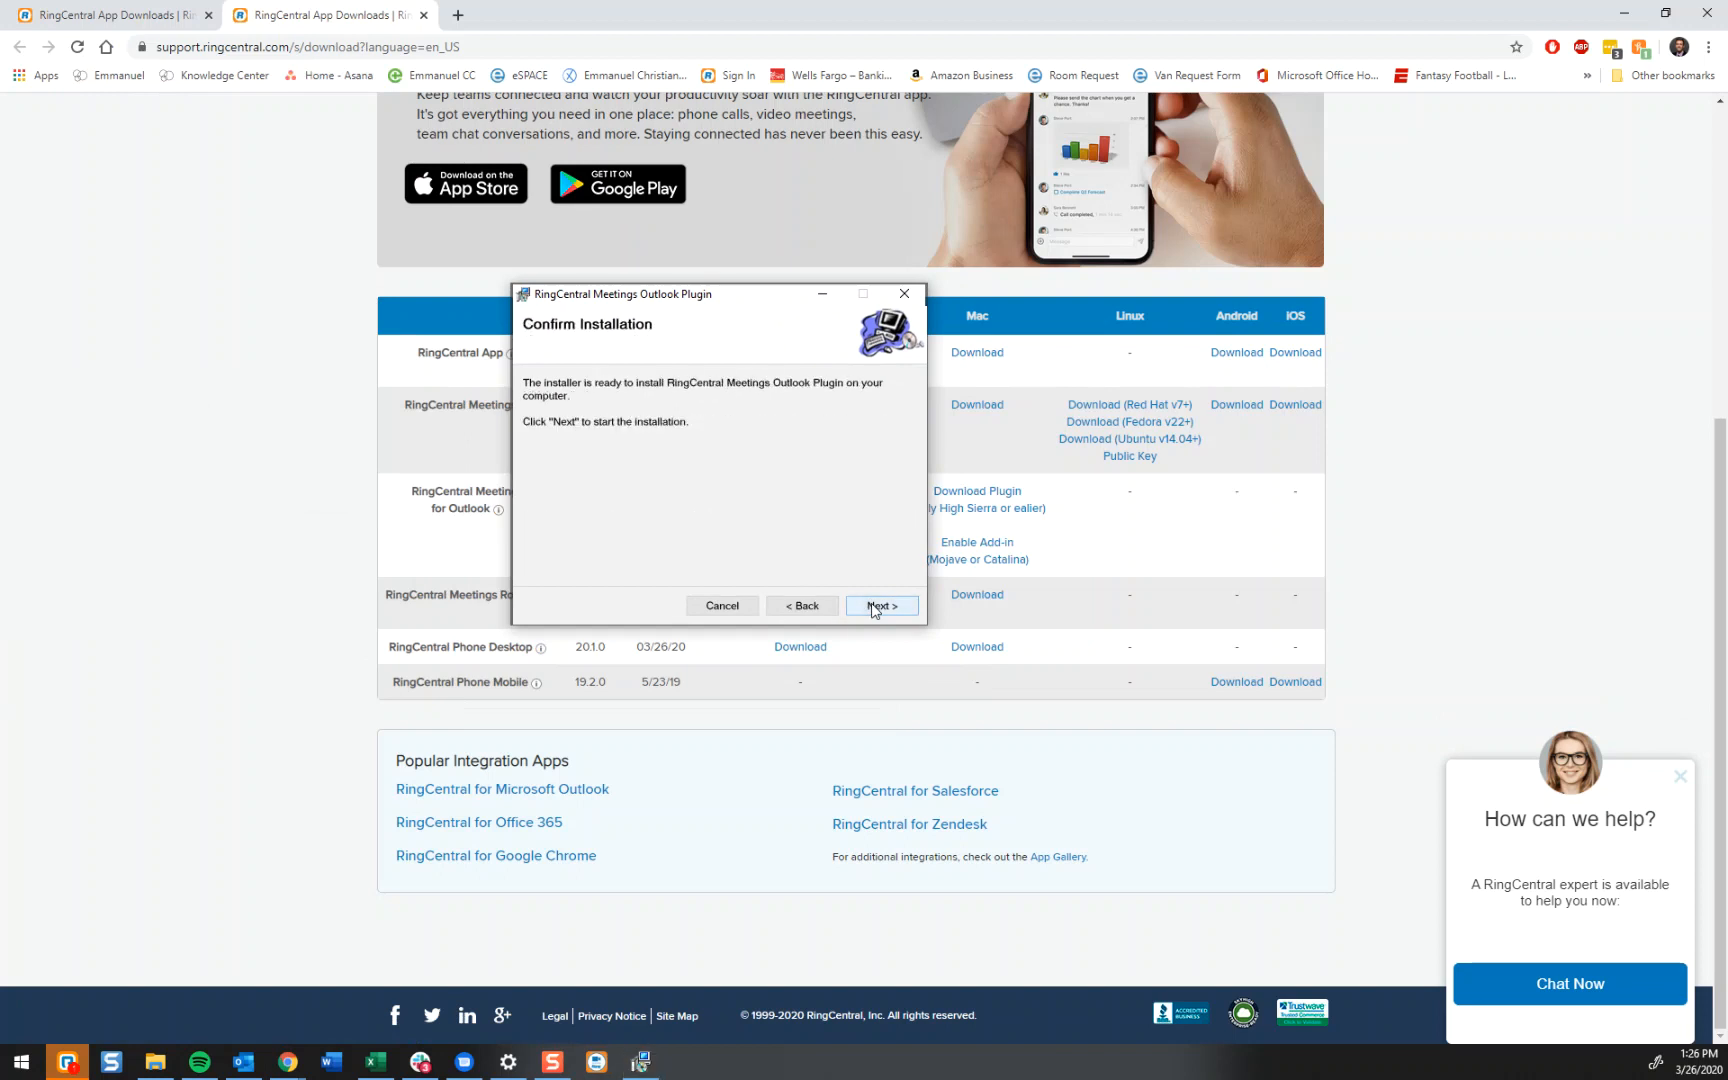
{"action": "left_click", "coordinate": [892, 612]}
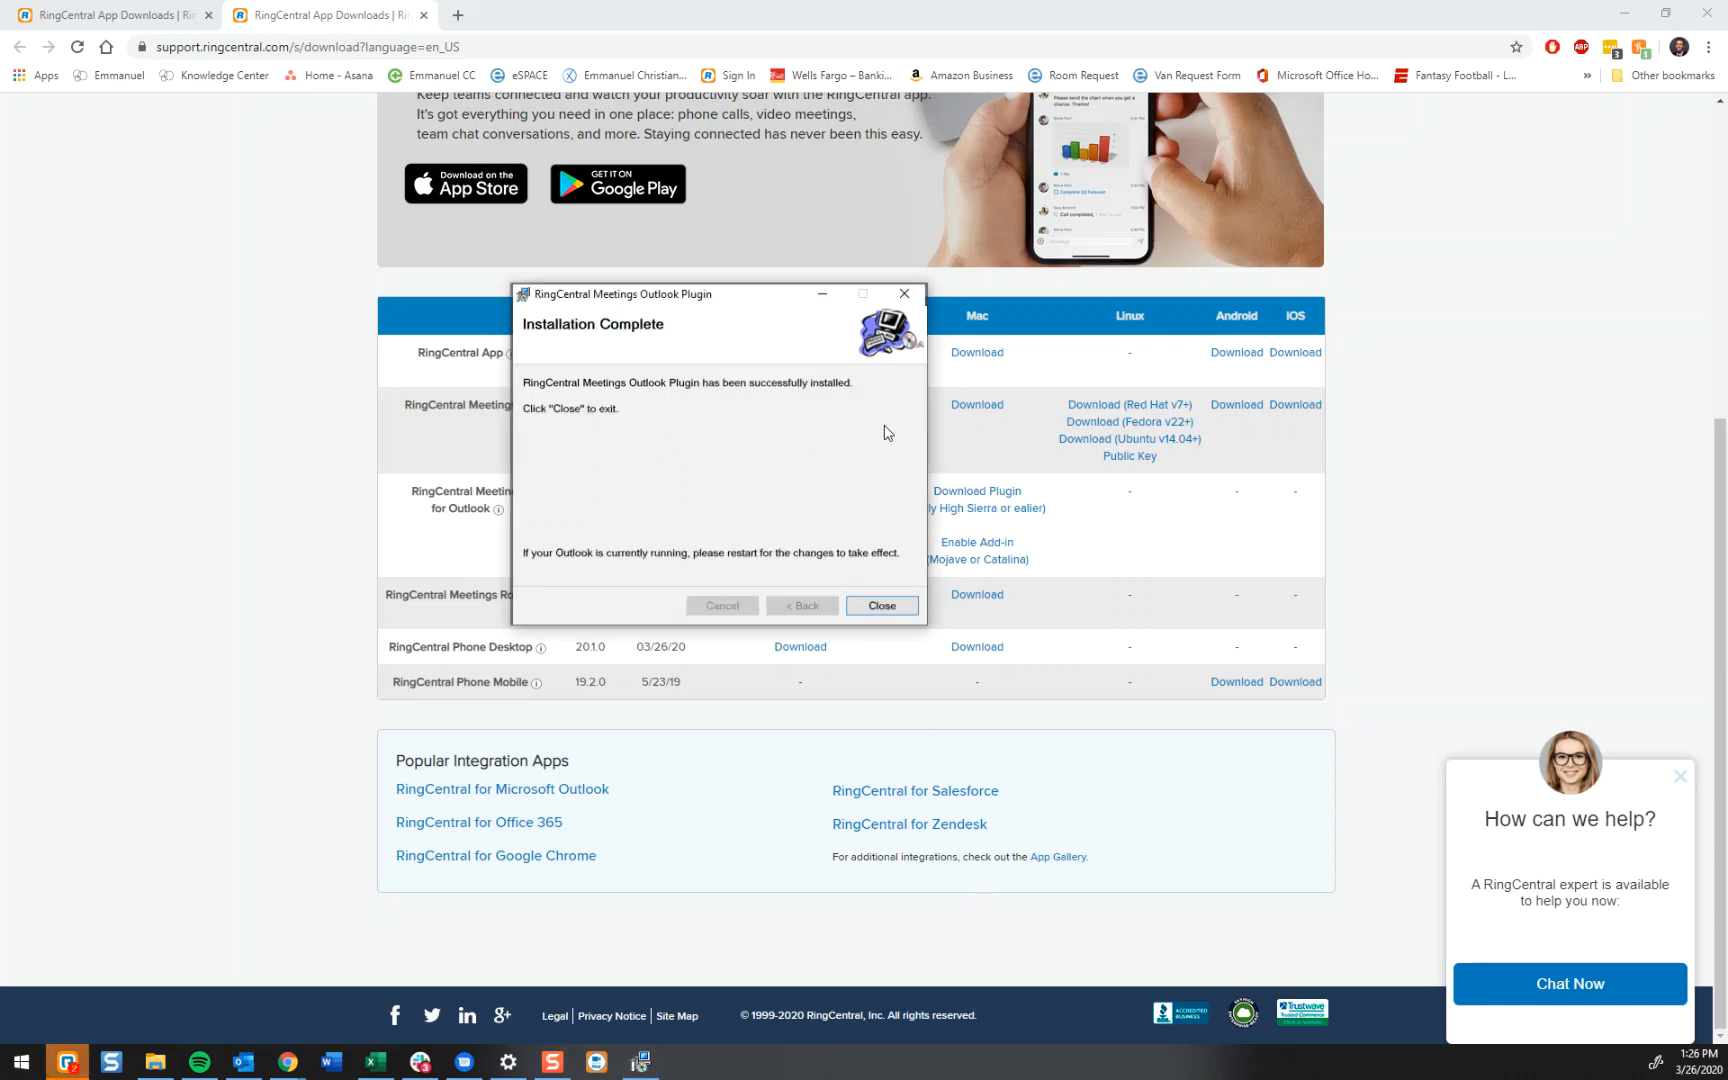
{"action": "left_click", "coordinate": [882, 605]}
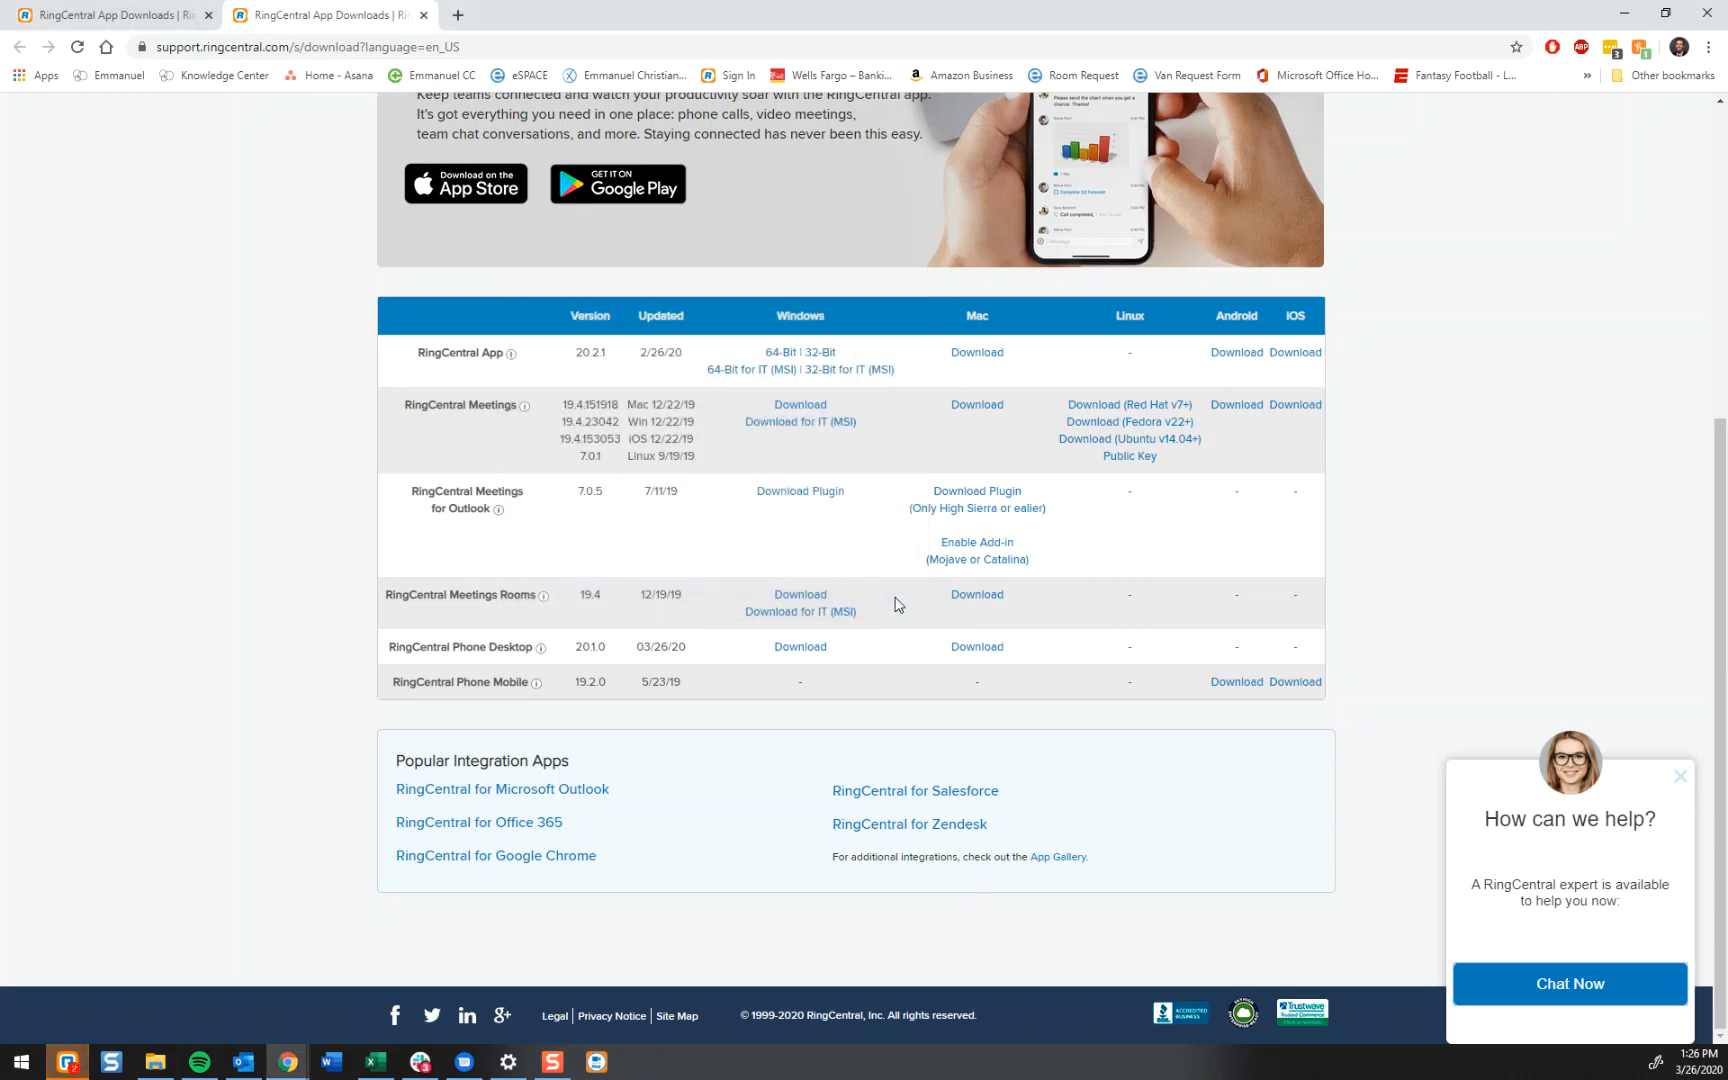
Step: Switch to Outlook and restart it to load the installed plugin
{"action": "left_click", "coordinate": [243, 1061]}
{"action": "left_click", "coordinate": [1495, 92]}
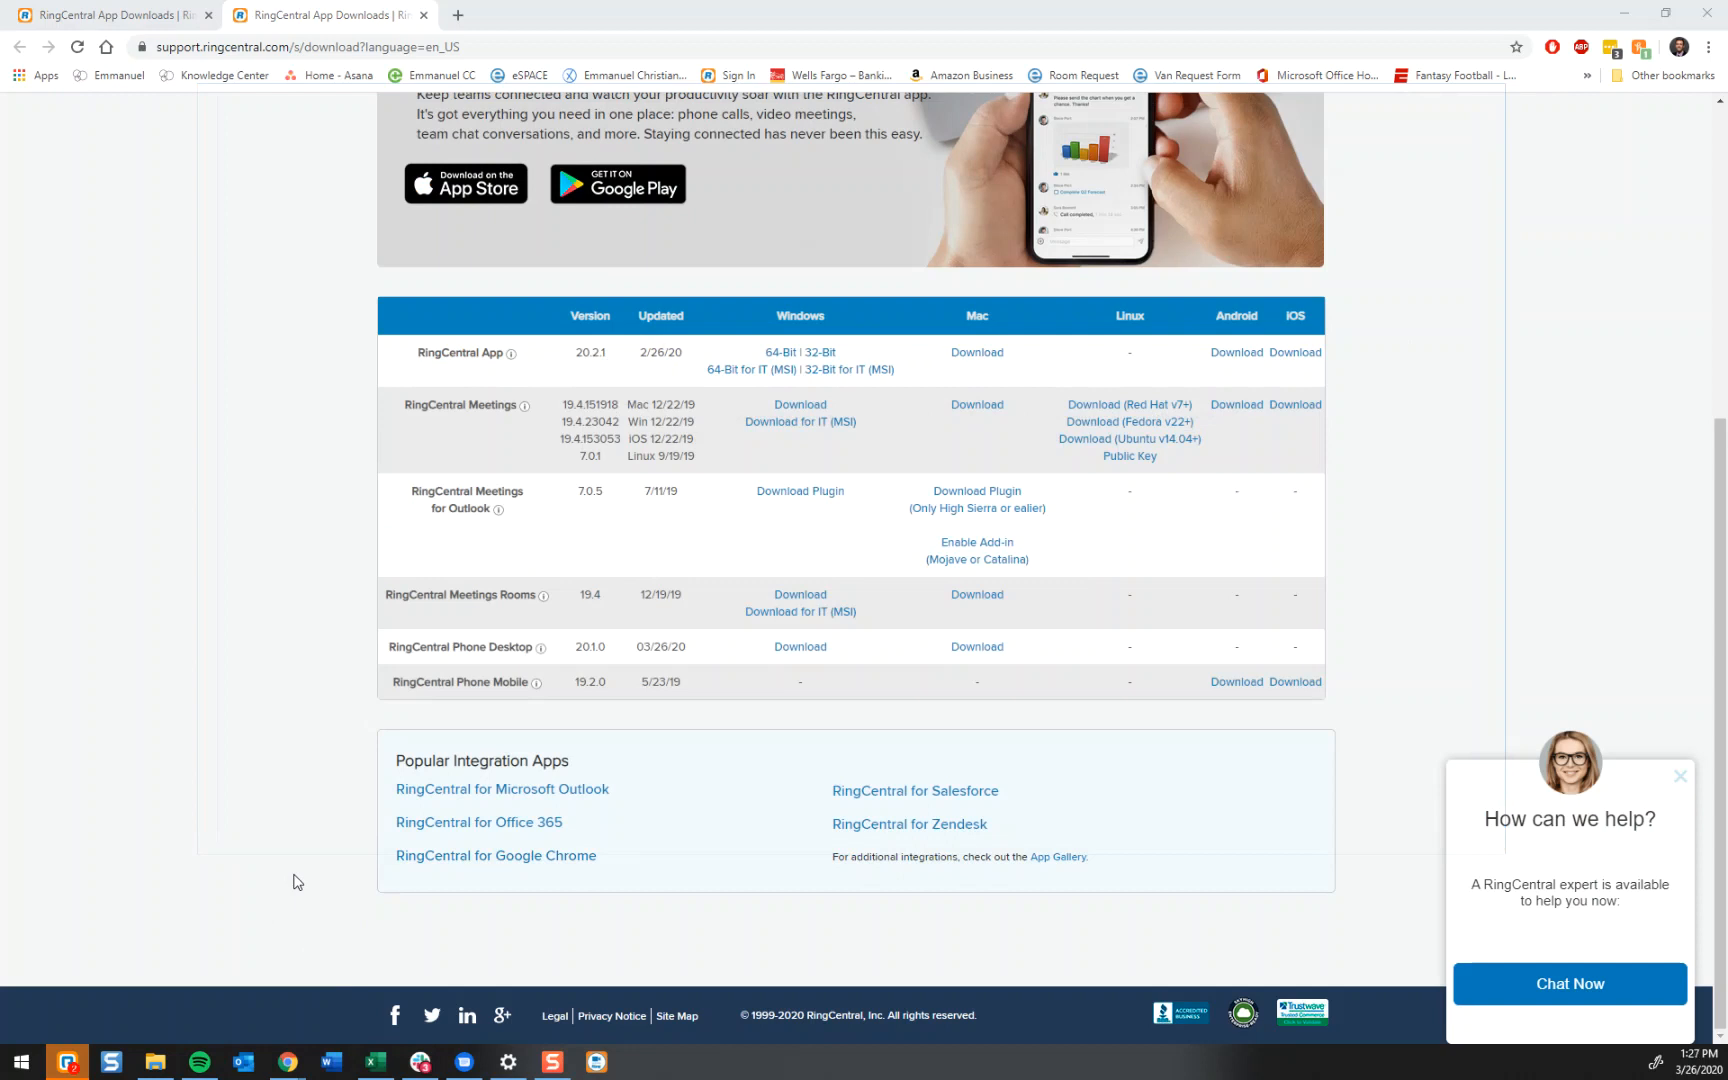
{"action": "left_click", "coordinate": [243, 1061]}
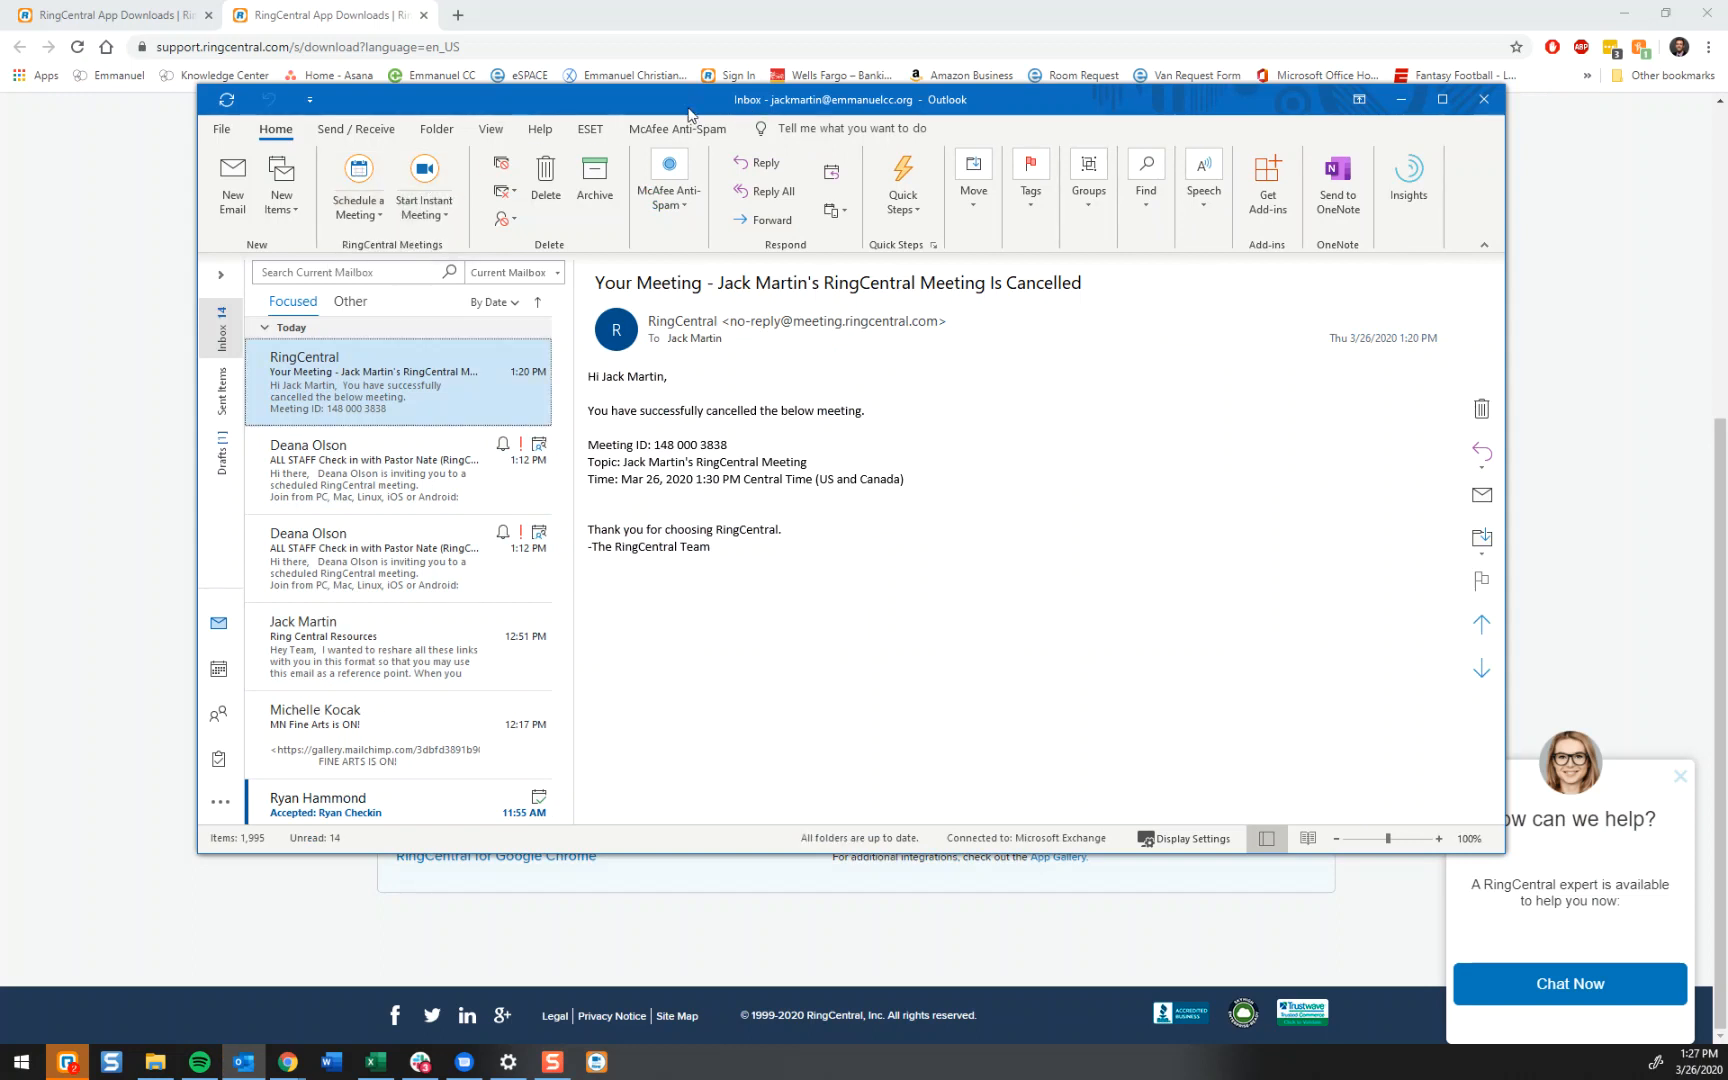
Step: Open the Outlook calendar and dismiss the support chat pop-up on the RingCentral downloads page
{"action": "left_click_drag", "start_coordinate": [688, 110], "coordinate": [660, 112]}
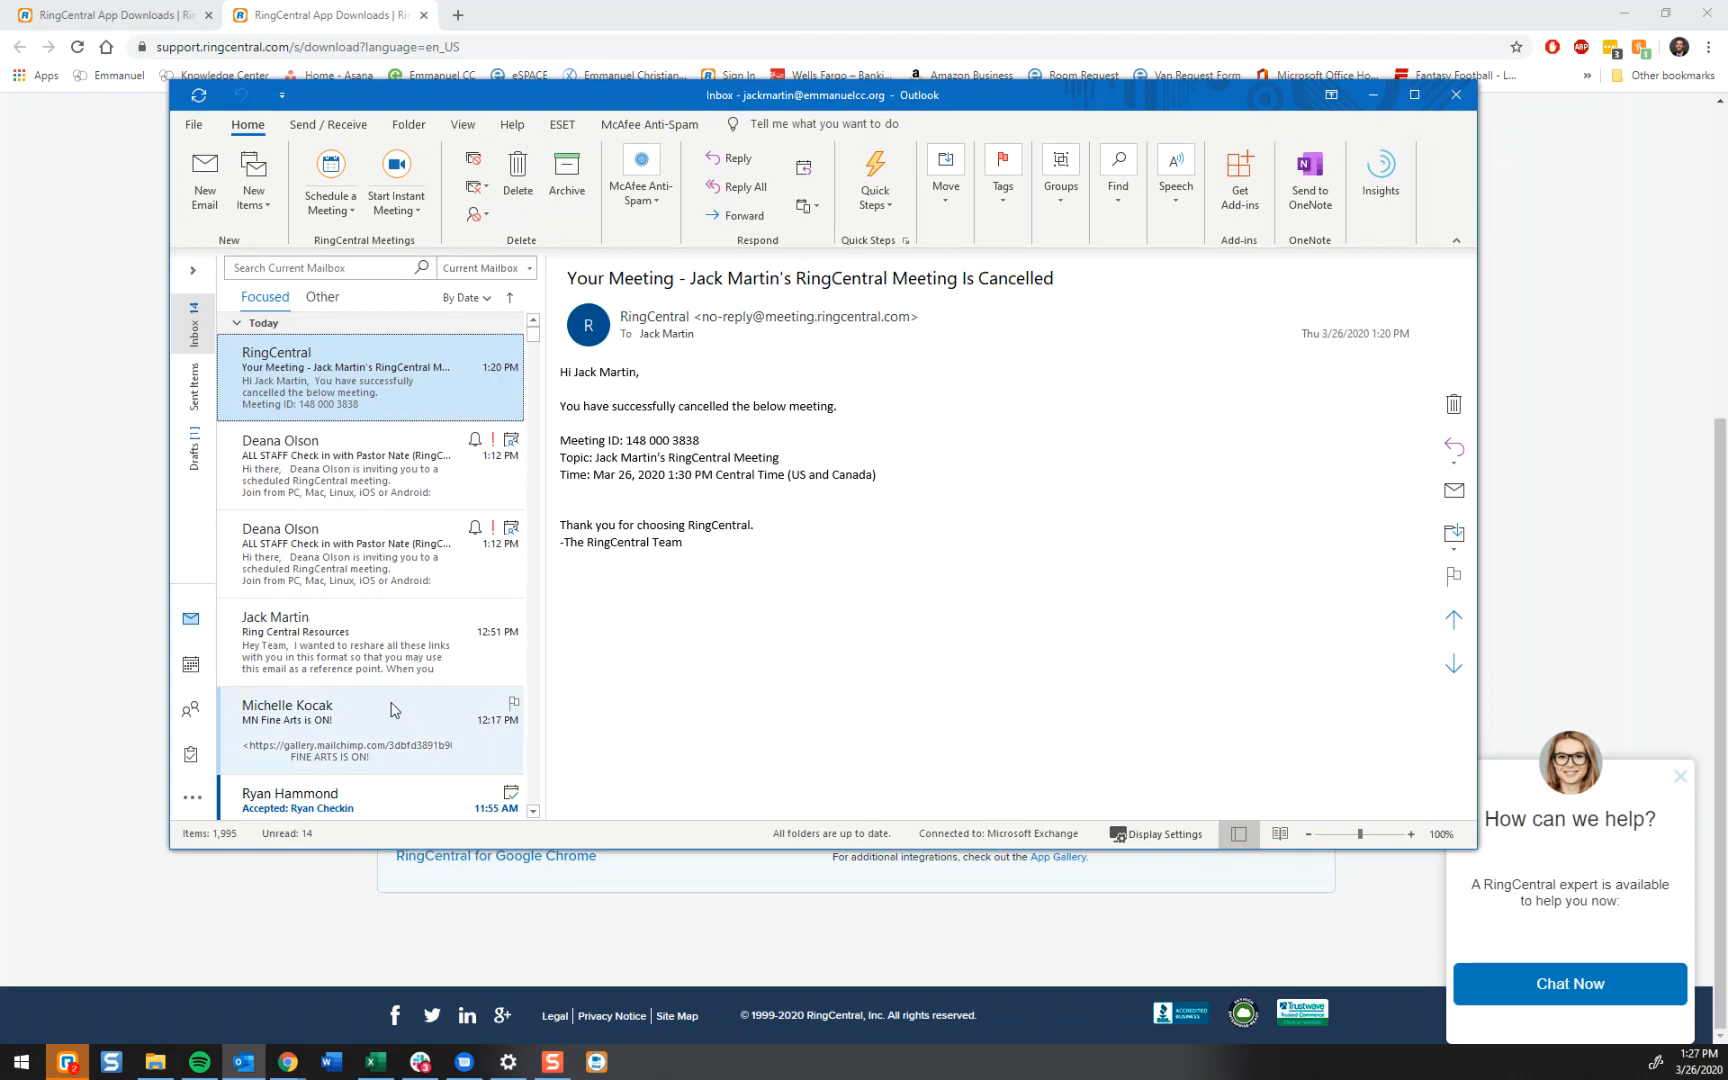
{"action": "left_click", "coordinate": [191, 665]}
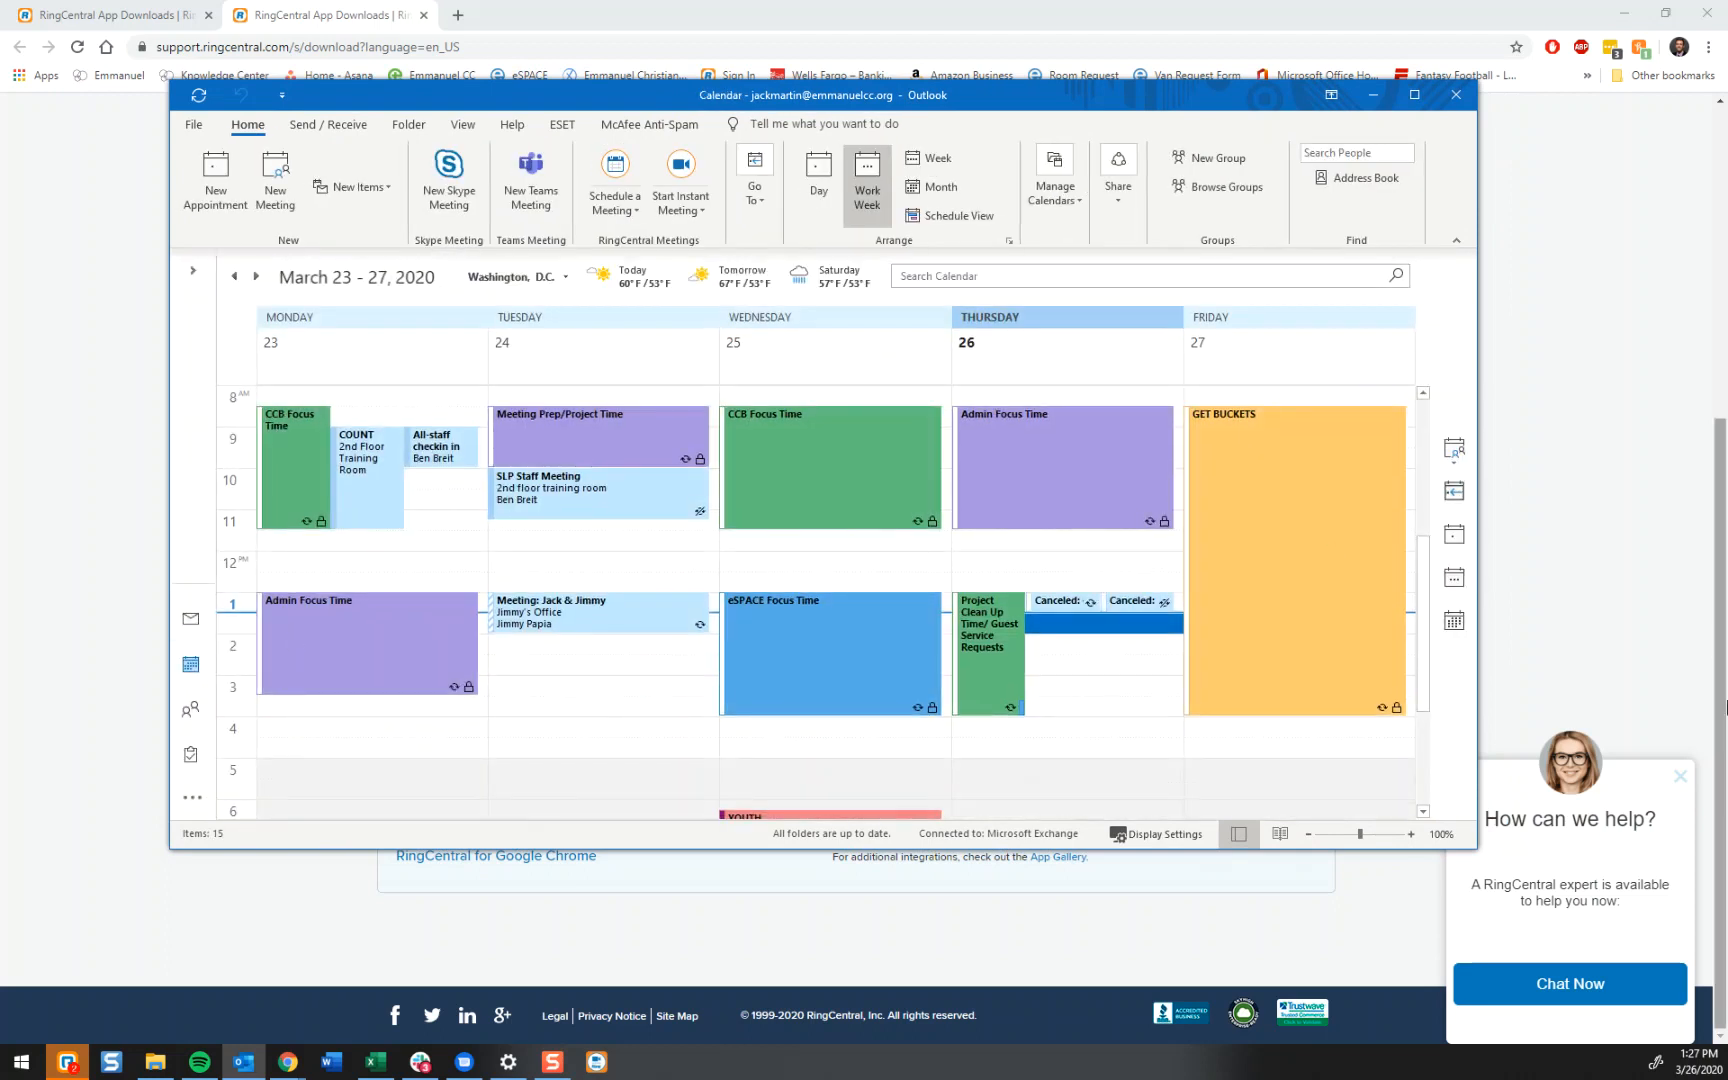
{"action": "left_click", "coordinate": [1680, 777]}
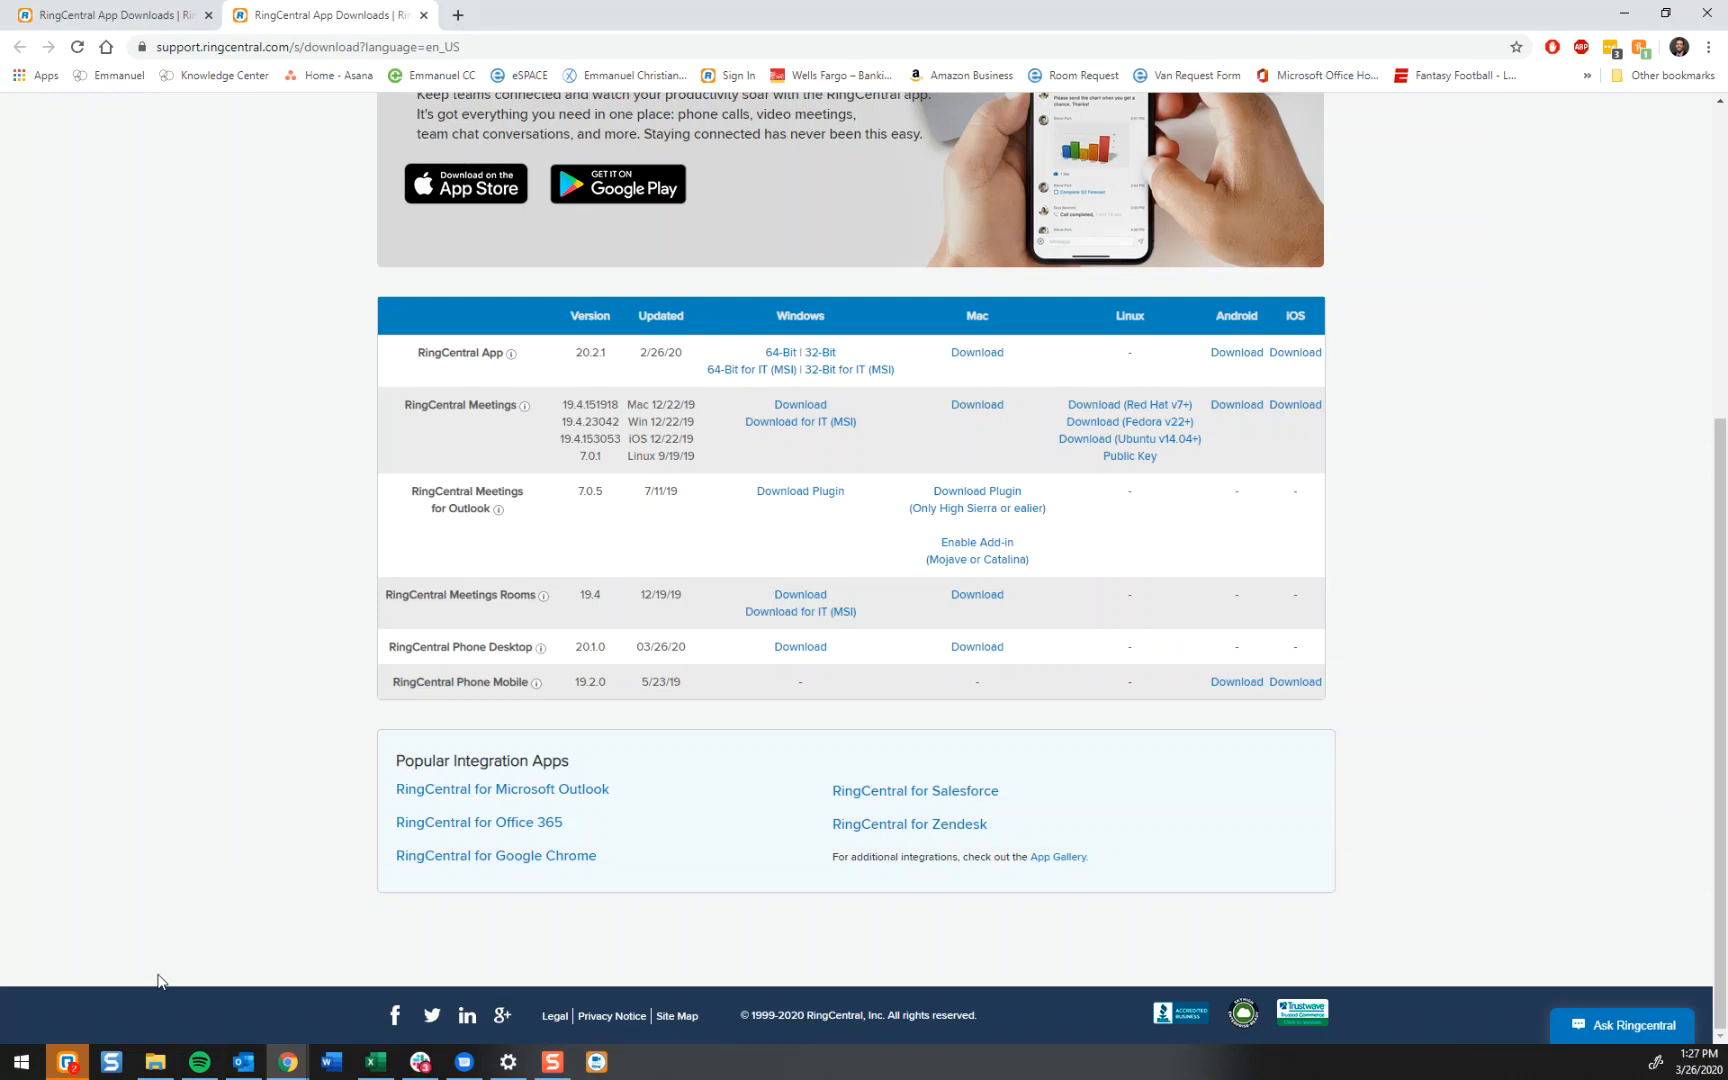
{"action": "left_click", "coordinate": [243, 1062]}
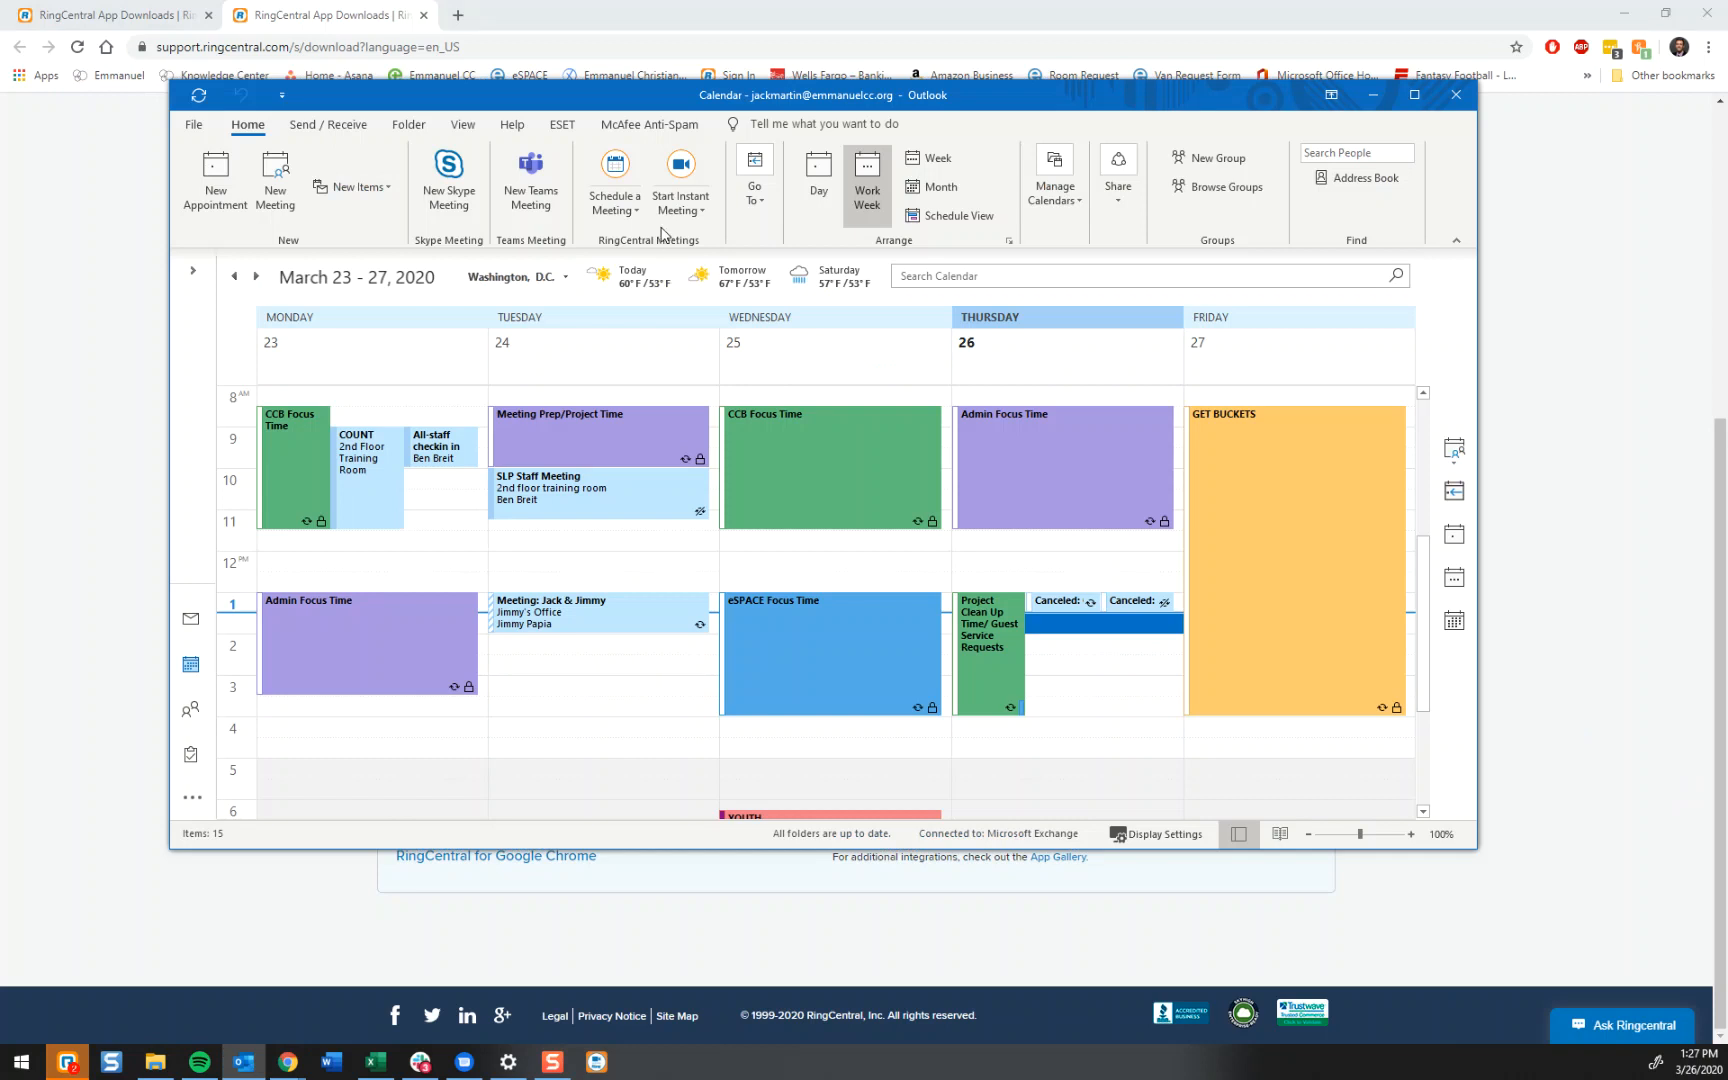
Step: Schedule a RingCentral meeting from the calendar, enabling join before host and scheduling it for the listed colleague, and generate the invitation
{"action": "left_click", "coordinate": [630, 208]}
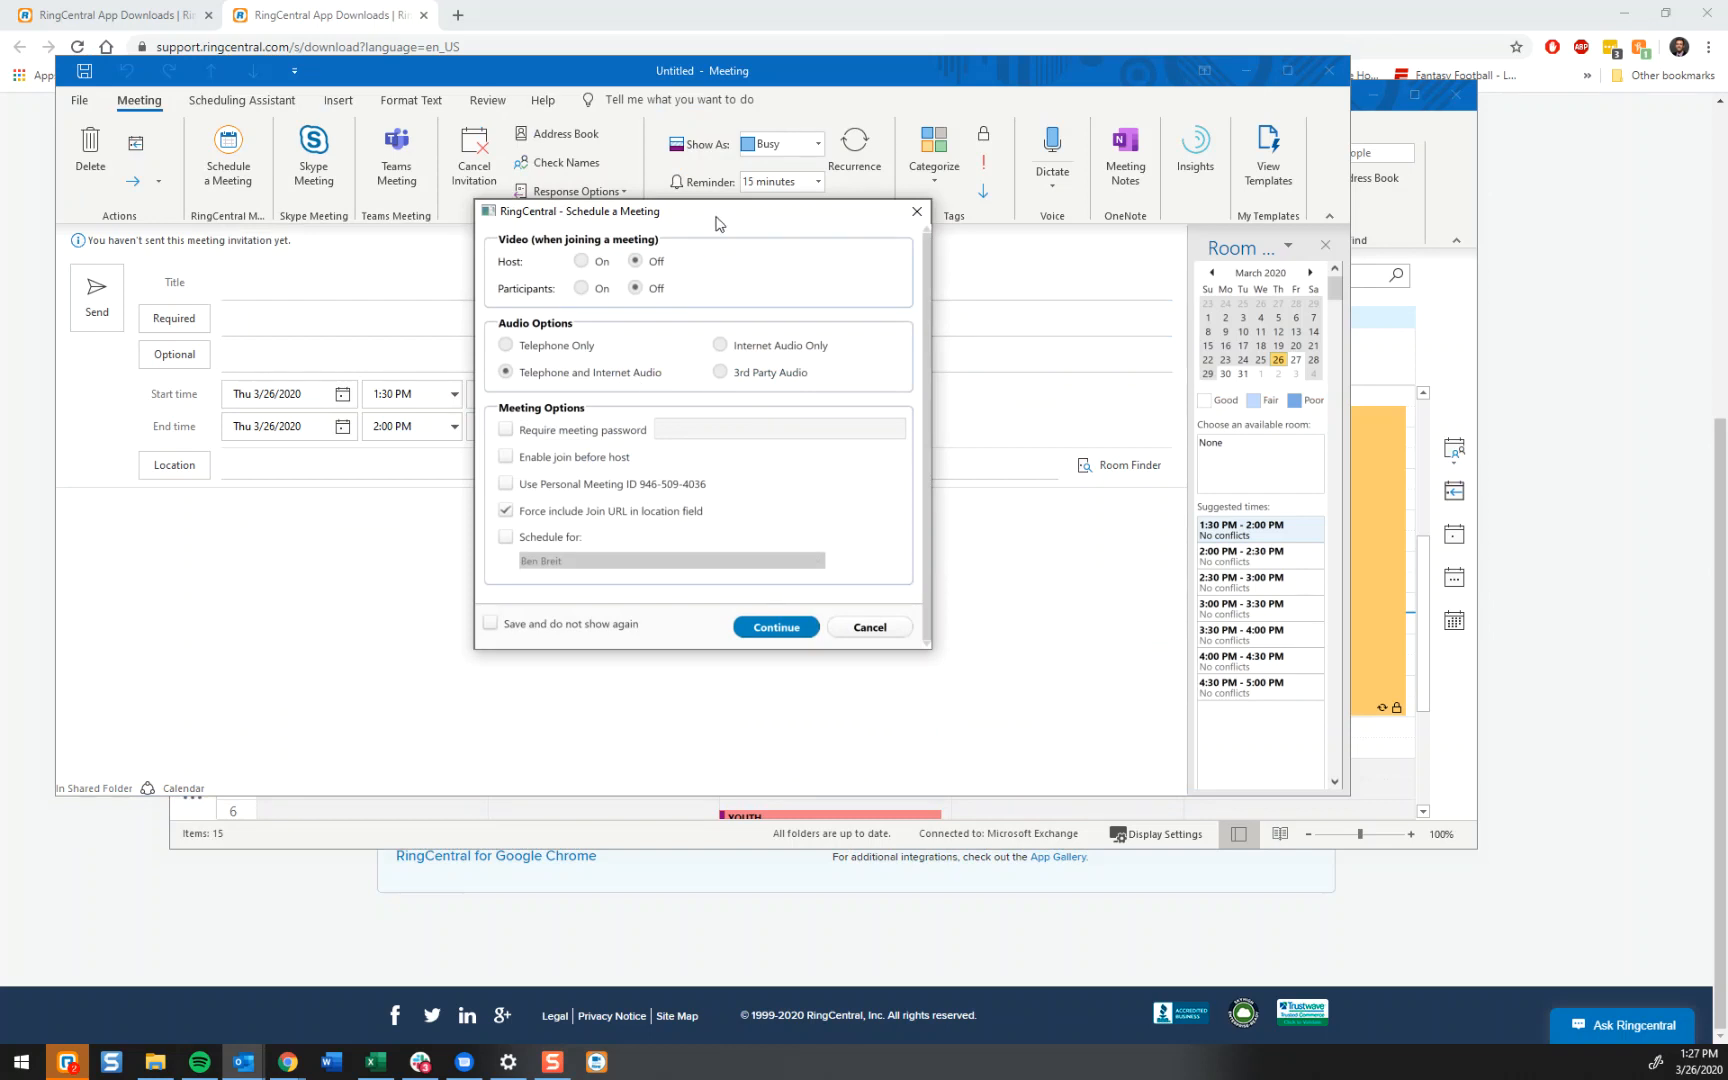
{"action": "left_click_drag", "start_coordinate": [718, 195], "coordinate": [741, 189]}
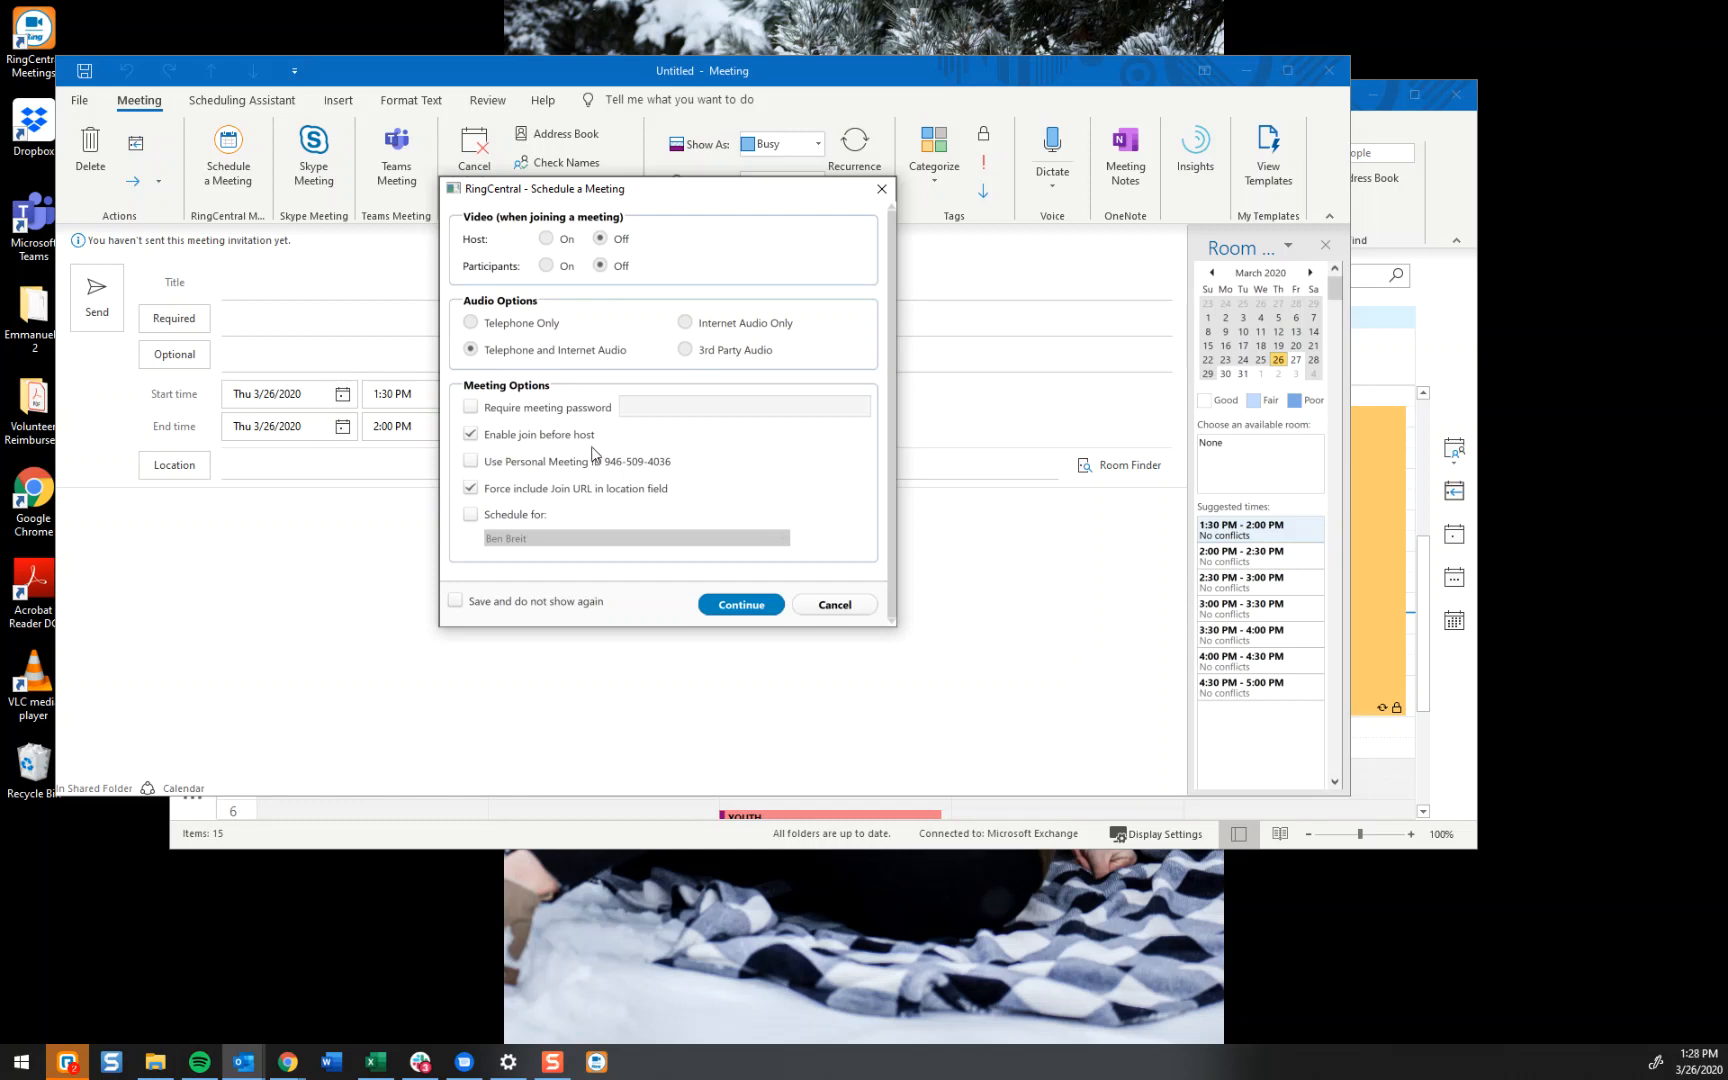
{"action": "left_click", "coordinate": [471, 515]}
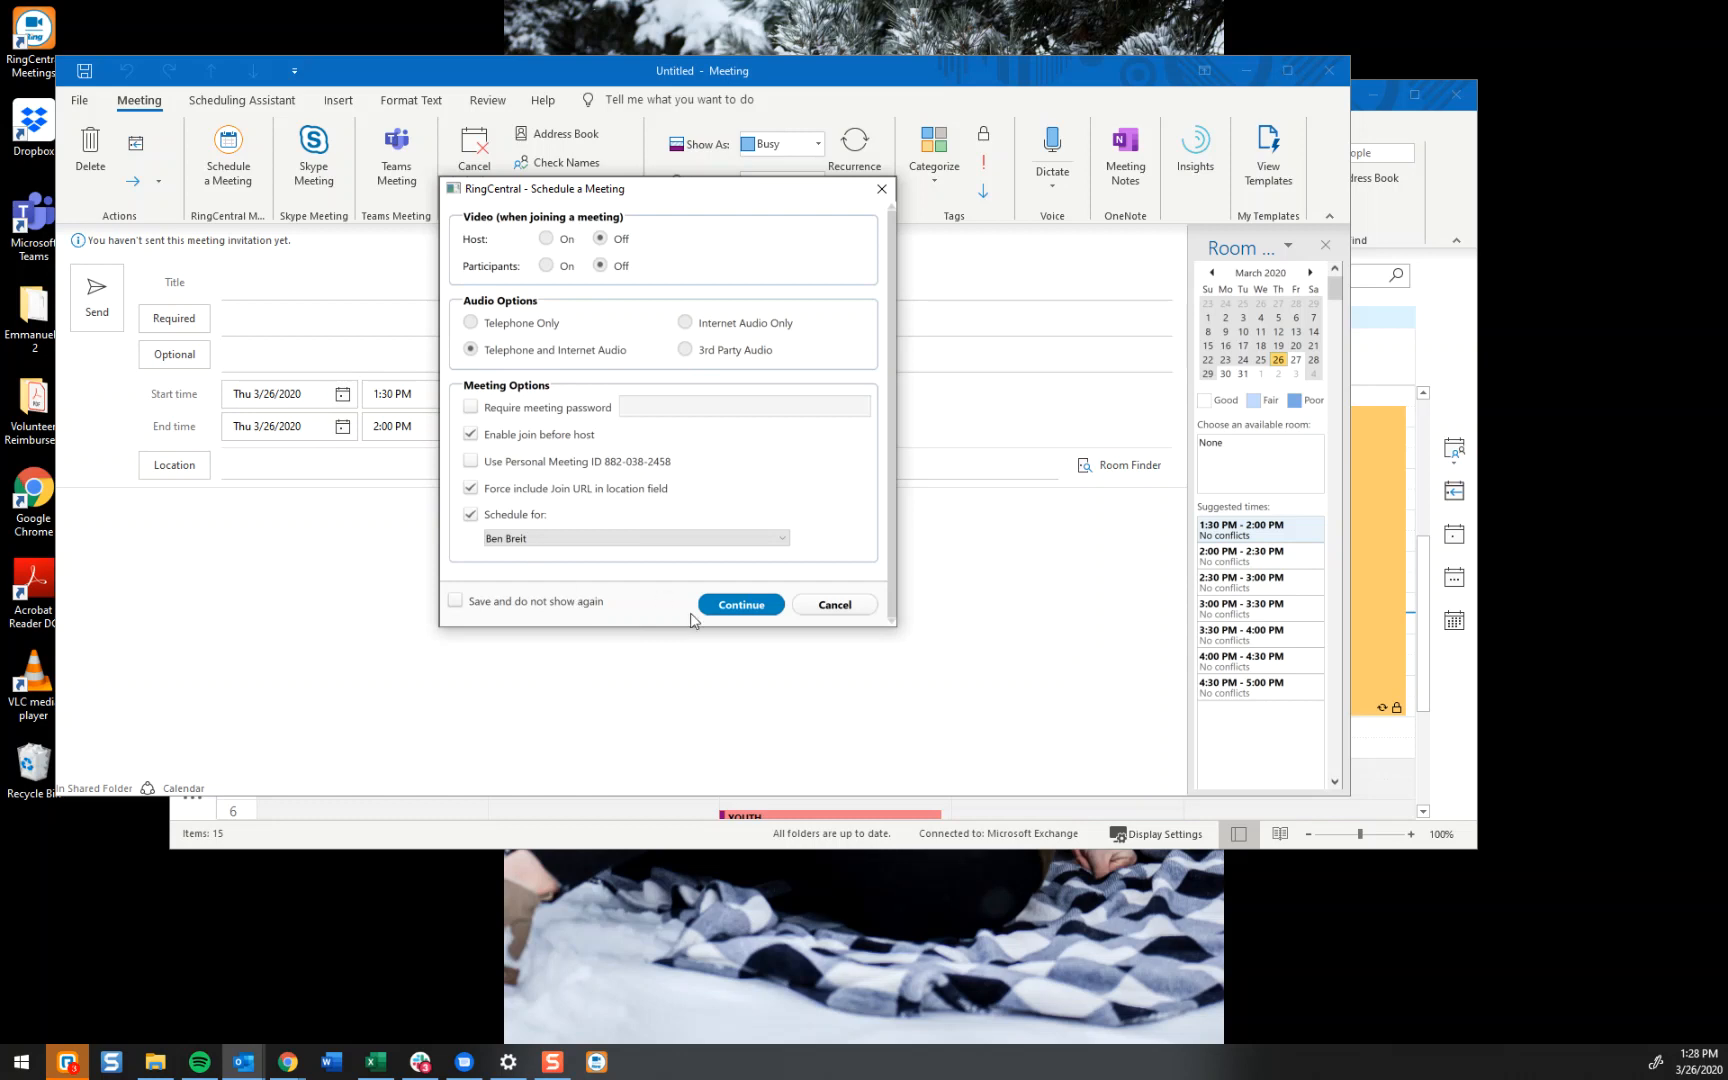
{"action": "left_click", "coordinate": [741, 605]}
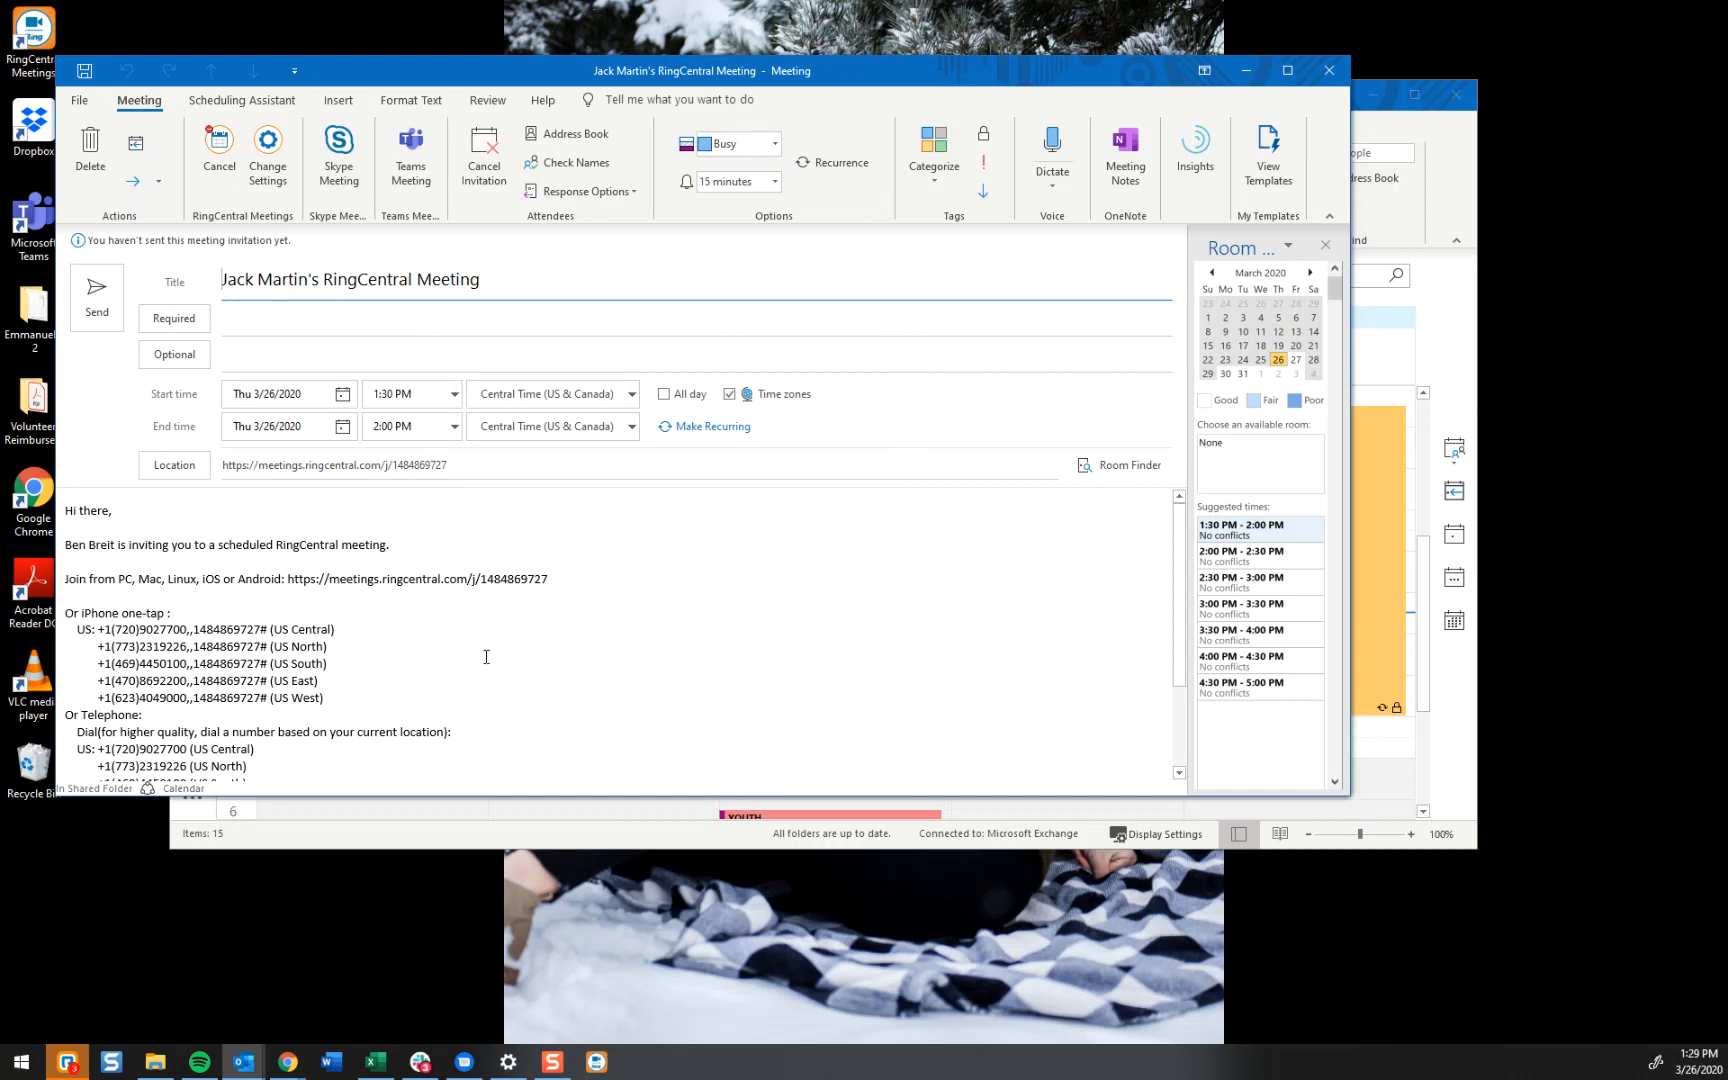
Step: Review the generated invitation text and highlight the sentence stating who is inviting participants to the scheduled RingCentral meeting
{"action": "scroll", "coordinate": [486, 657], "scroll_direction": "down", "scroll_amount": 1}
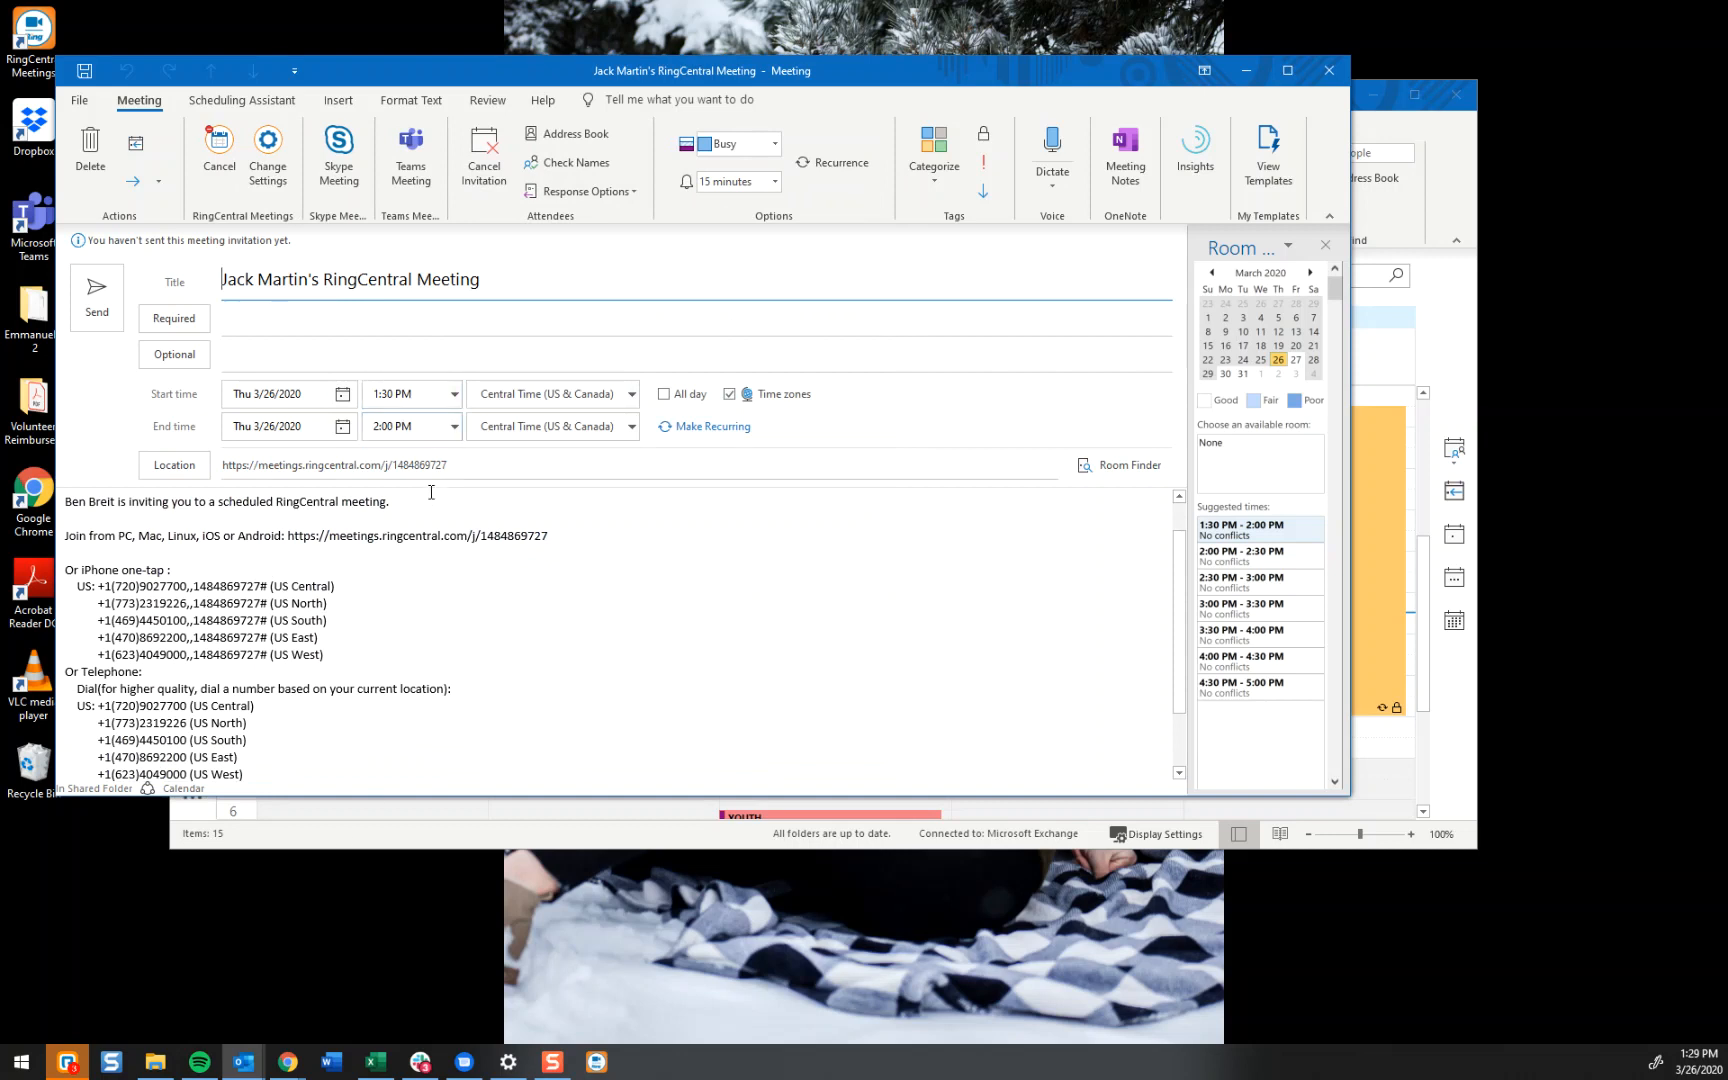
{"action": "scroll", "coordinate": [384, 630], "scroll_direction": "down", "scroll_amount": 2}
{"action": "scroll", "coordinate": [384, 620], "scroll_direction": "up", "scroll_amount": 3}
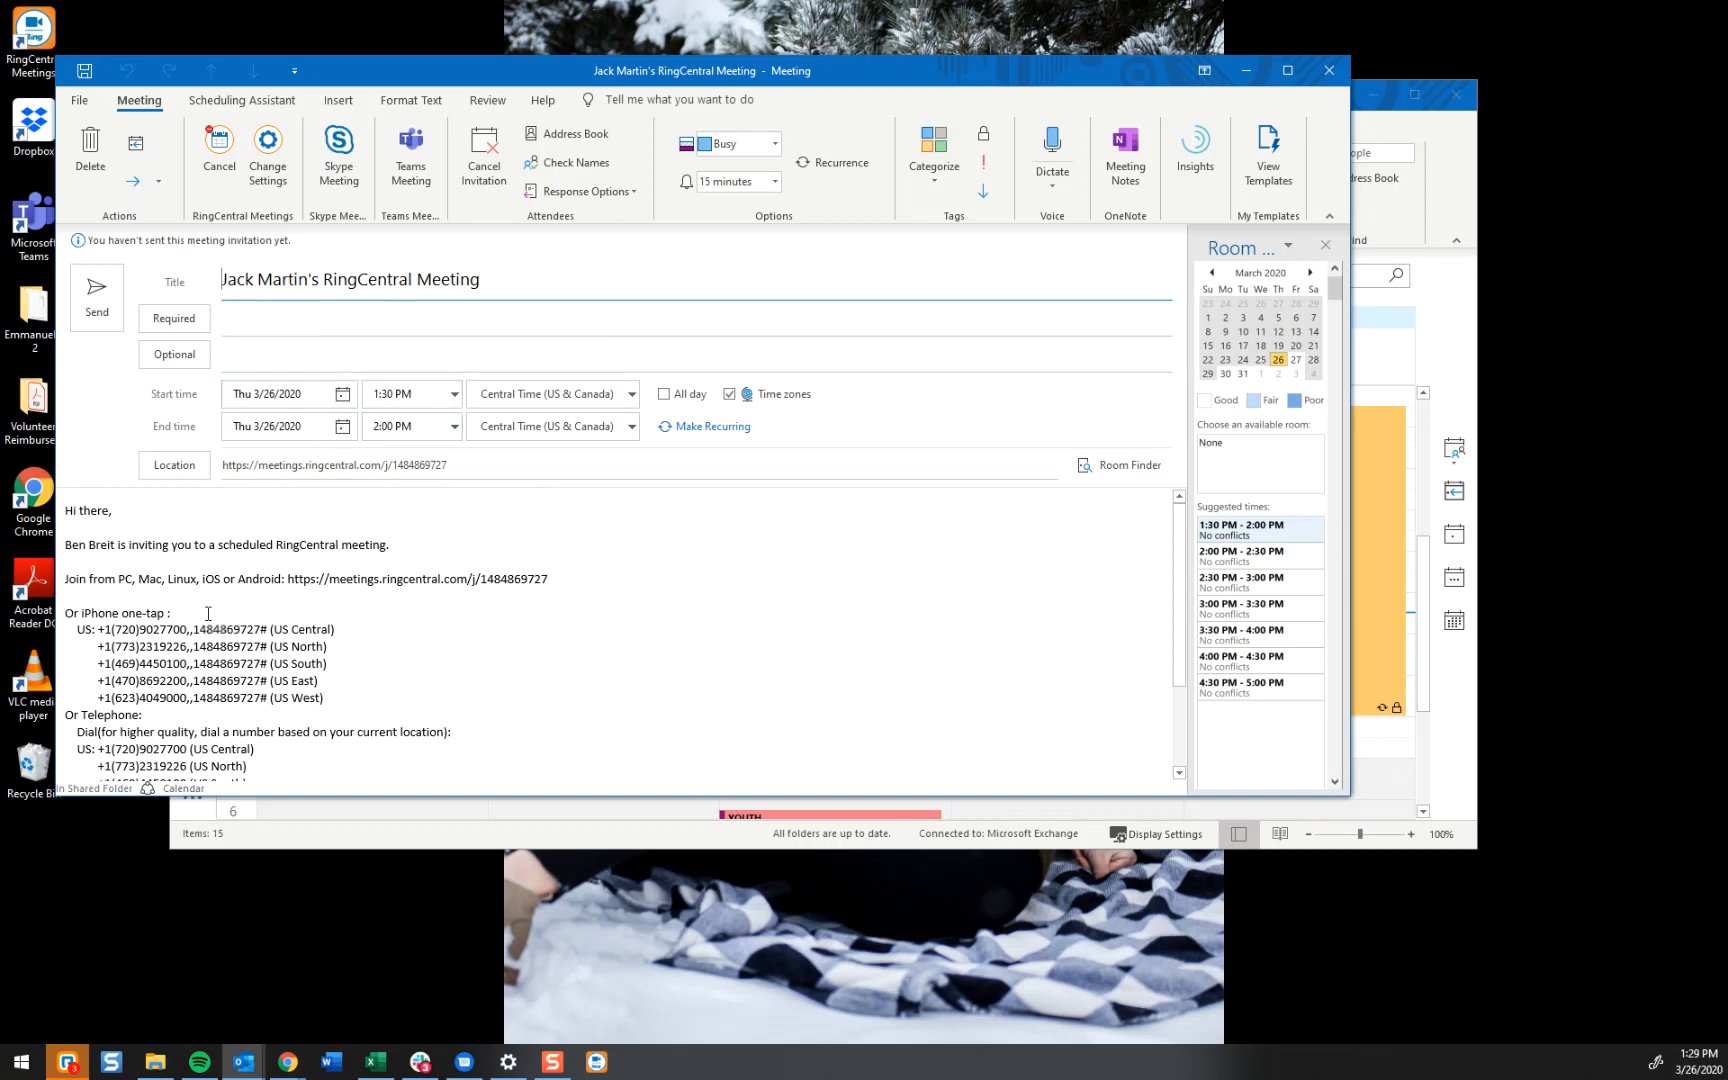
{"action": "left_click_drag", "start_coordinate": [65, 545], "coordinate": [392, 545]}
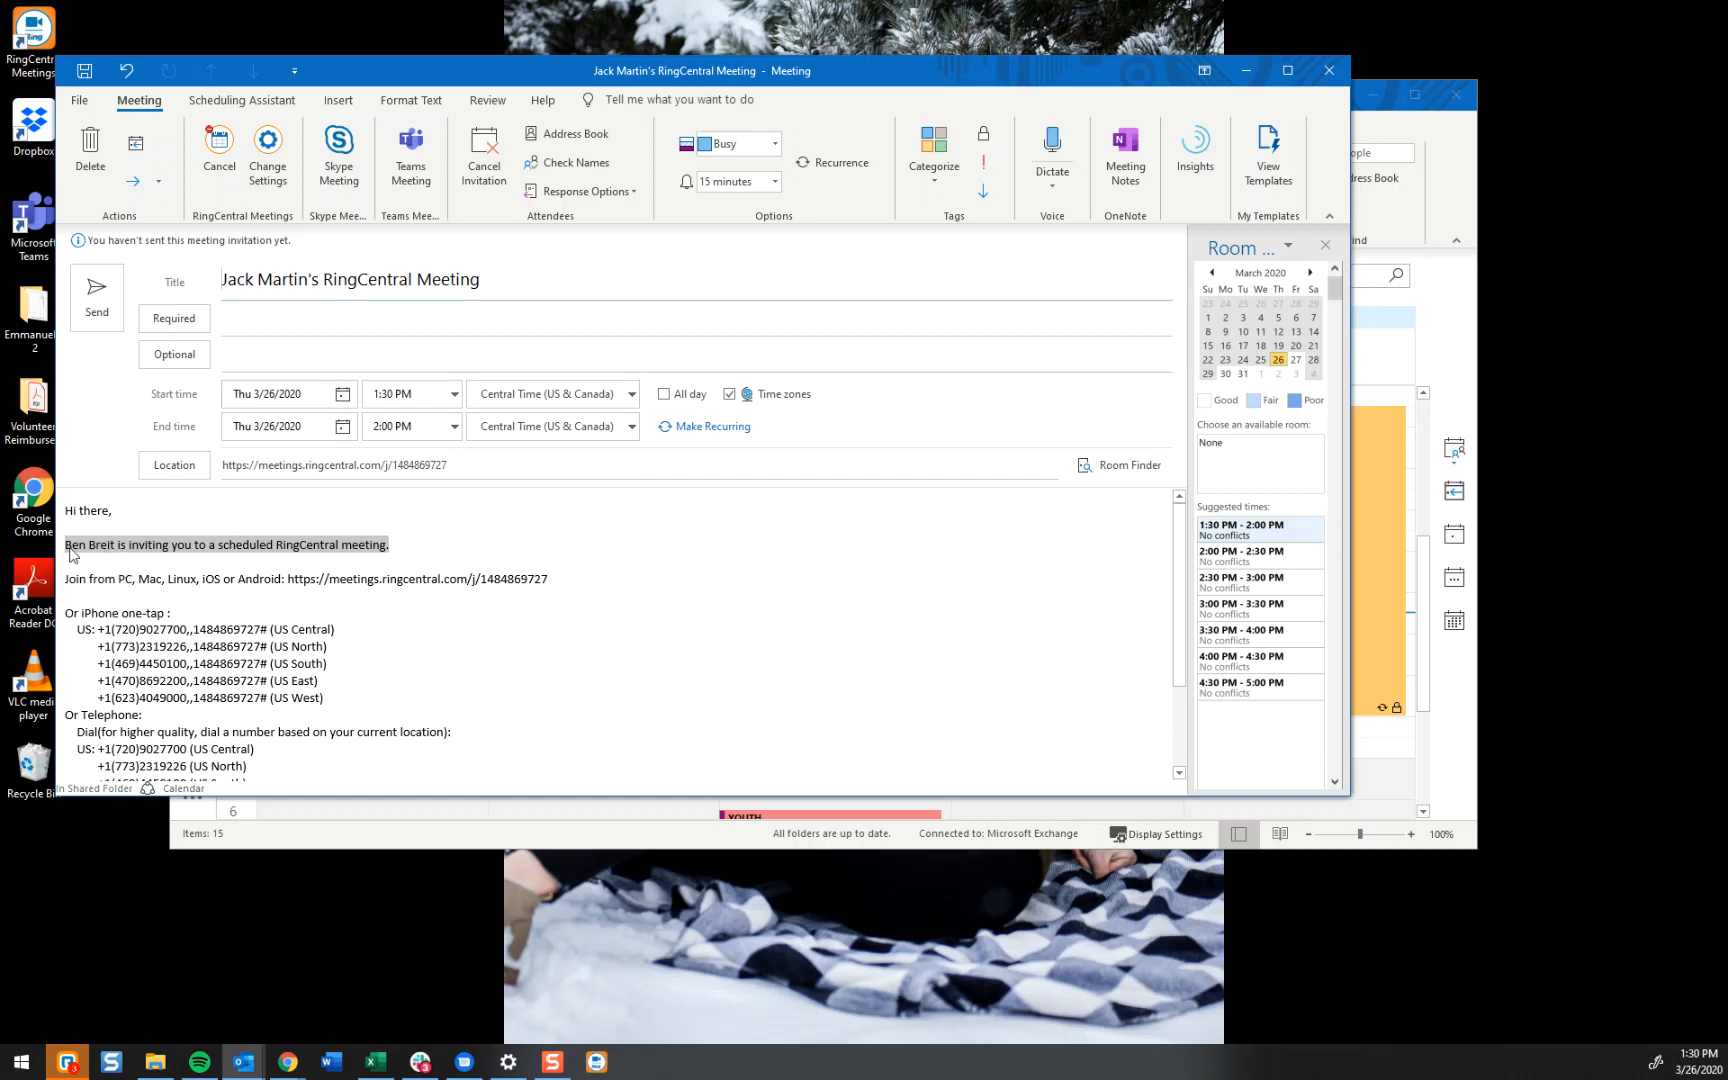
Step: Highlight the inviter's name at the start of the invitation sentence in the meeting body
{"action": "left_click_drag", "start_coordinate": [72, 558], "coordinate": [69, 545]}
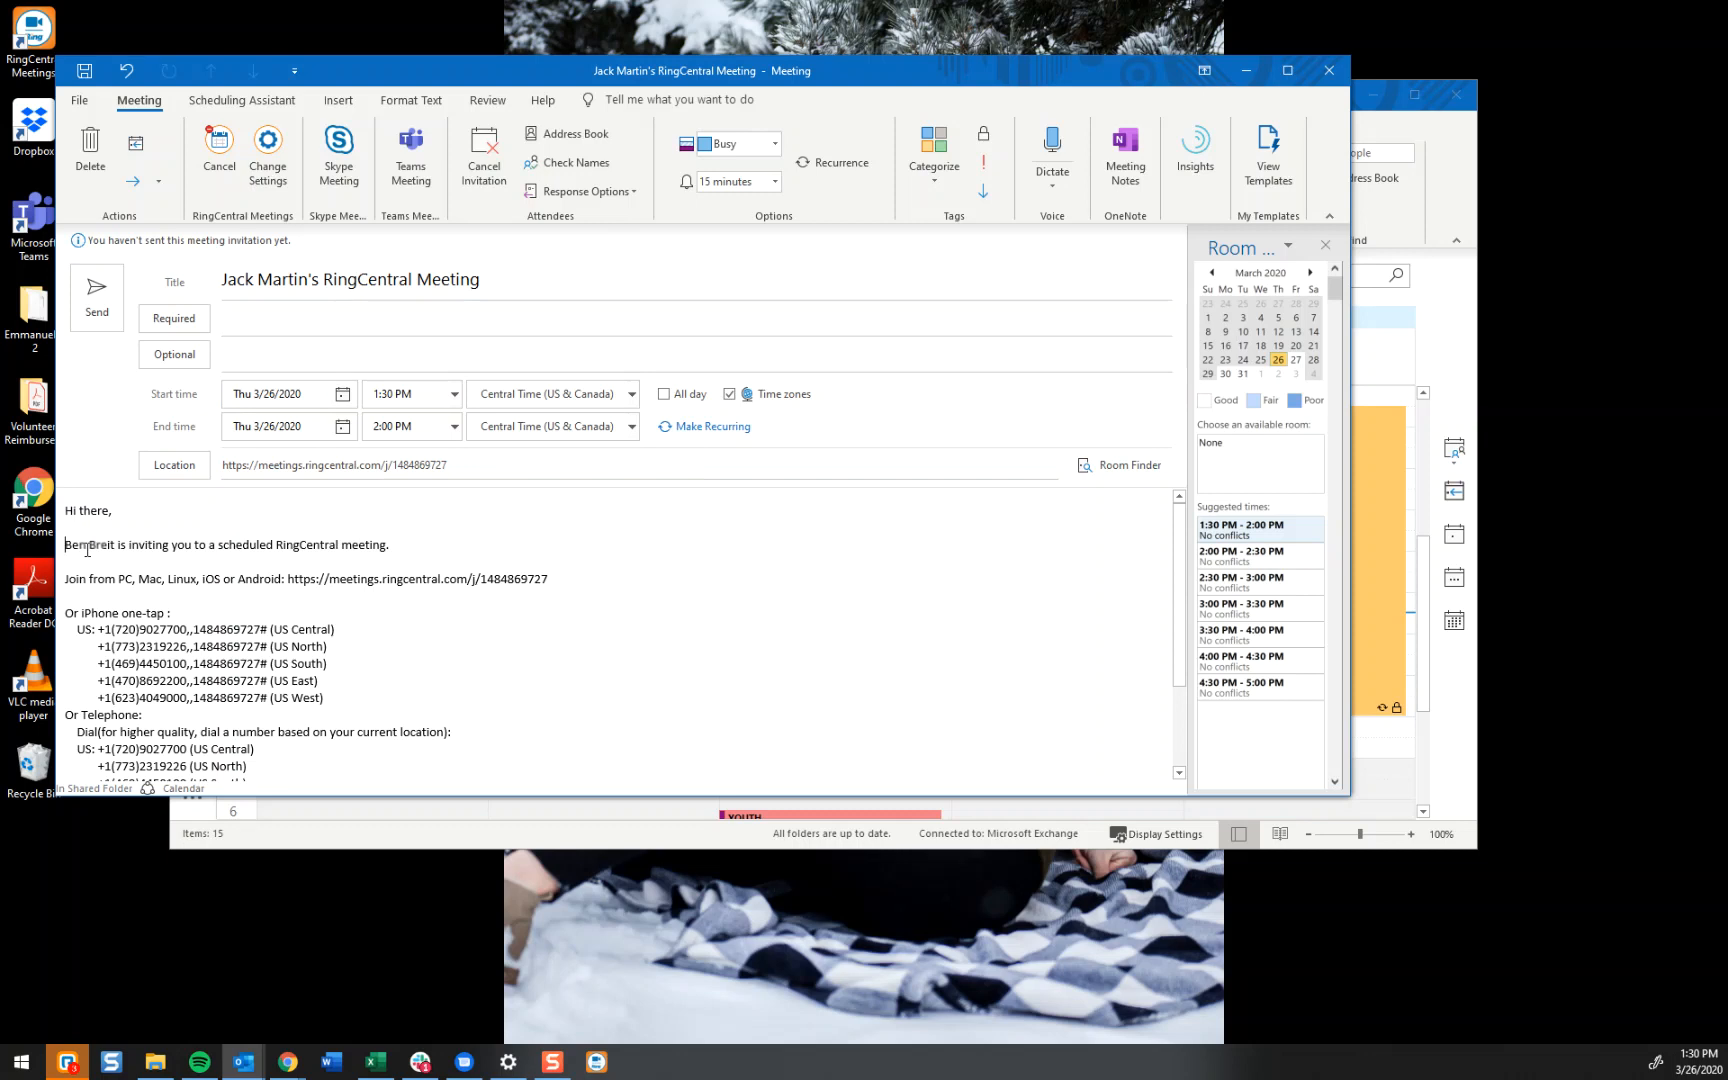
{"action": "double_click", "coordinate": [91, 545]}
{"action": "left_click_drag", "start_coordinate": [64, 545], "coordinate": [120, 548]}
Step: Change the meeting title to "1 on 1" and set its start time to 3:30 PM
{"action": "left_click_drag", "start_coordinate": [223, 280], "coordinate": [497, 279]}
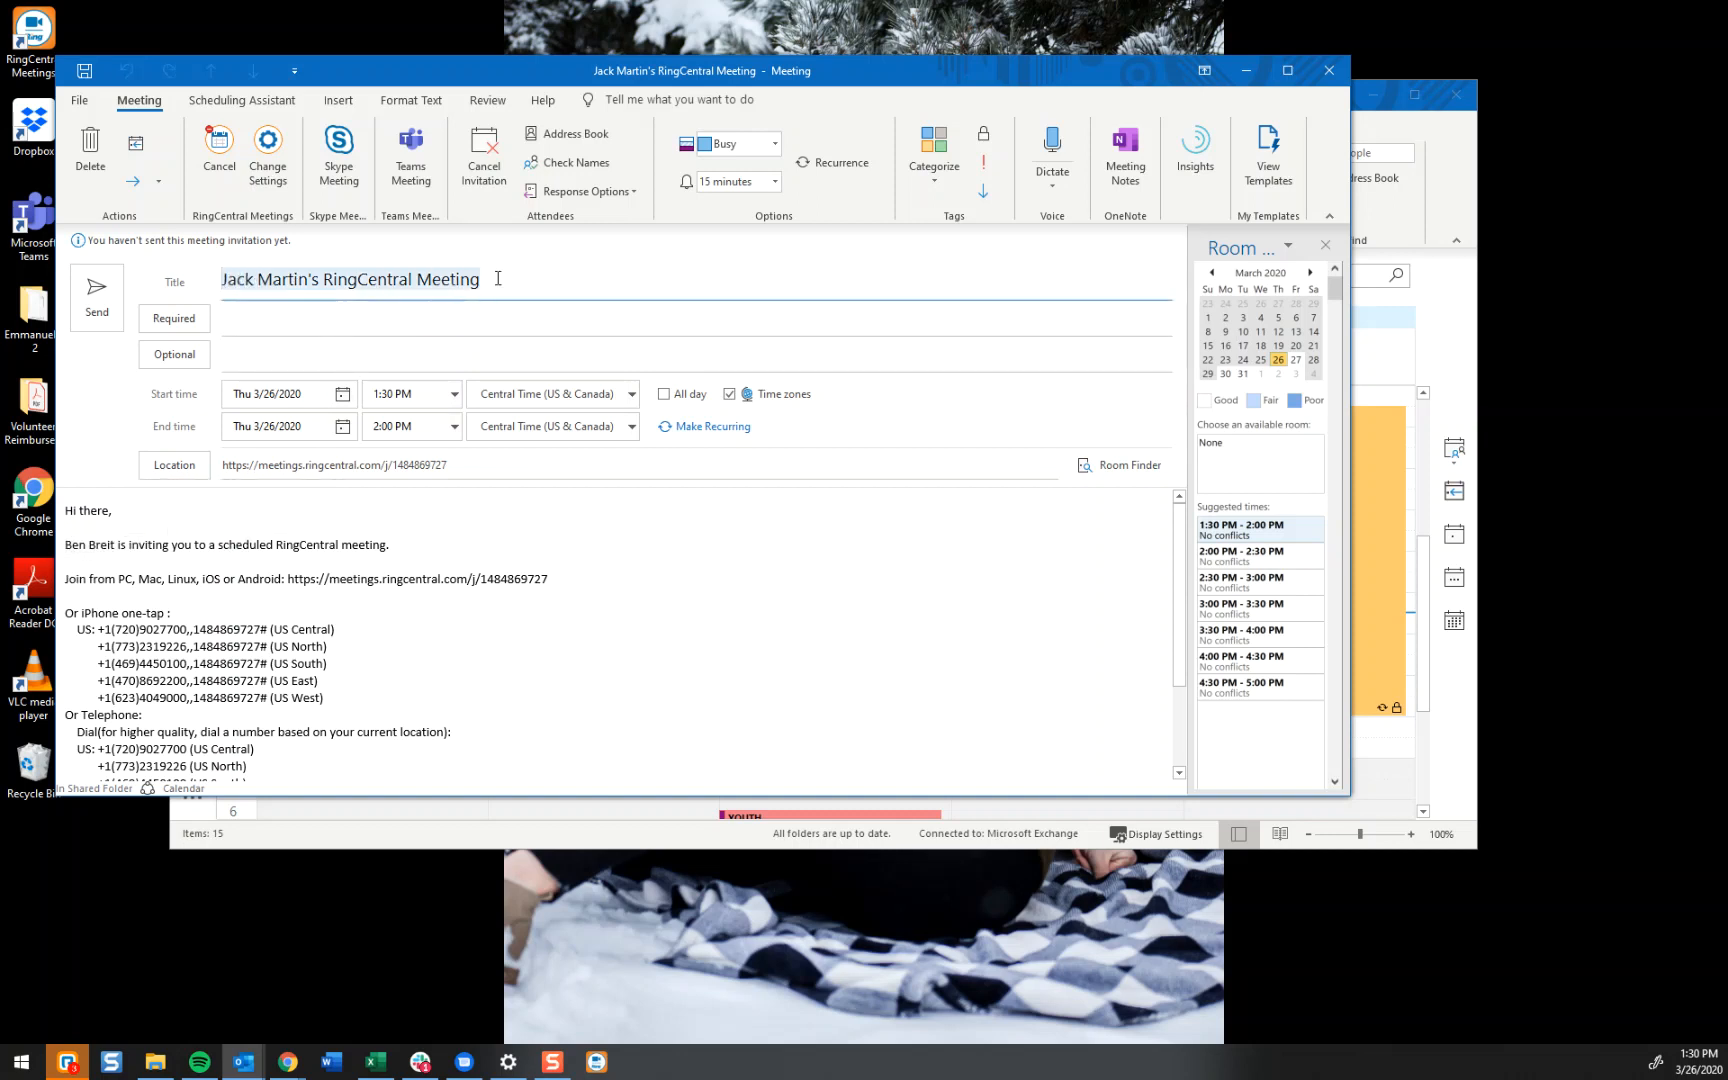
{"action": "type", "text": "1 on 1"}
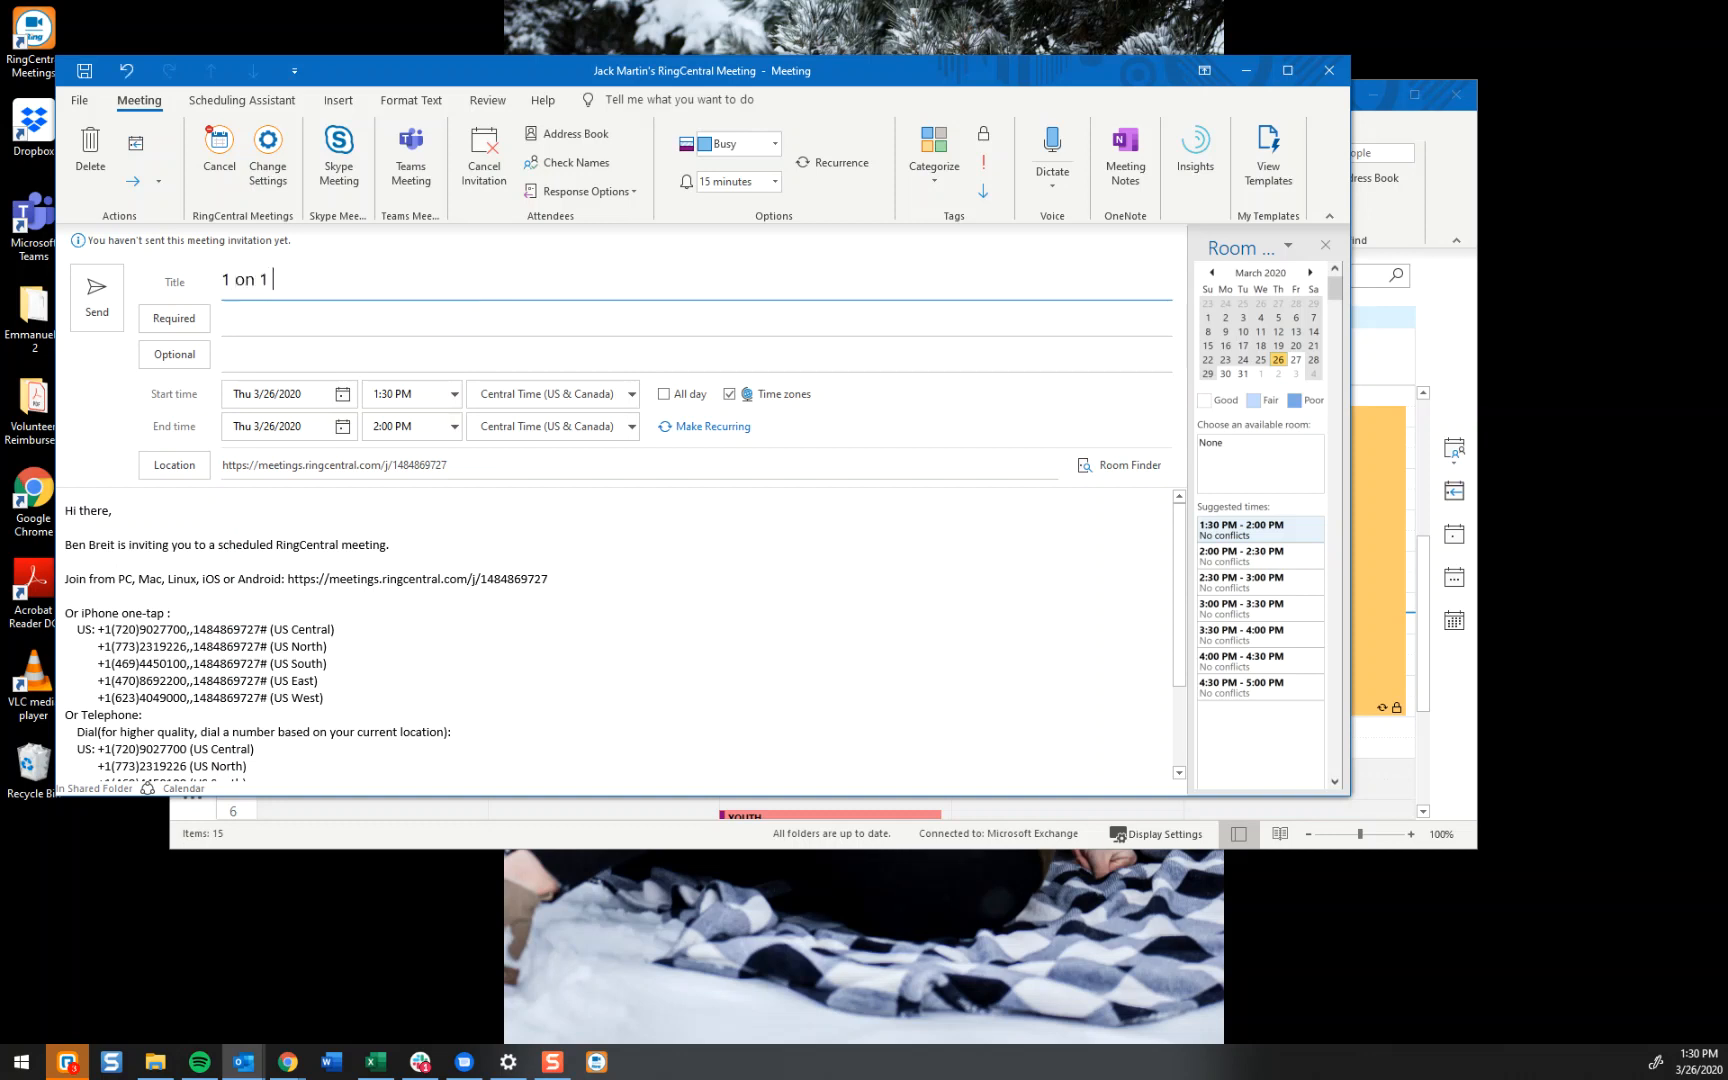
{"action": "left_click", "coordinate": [455, 396]}
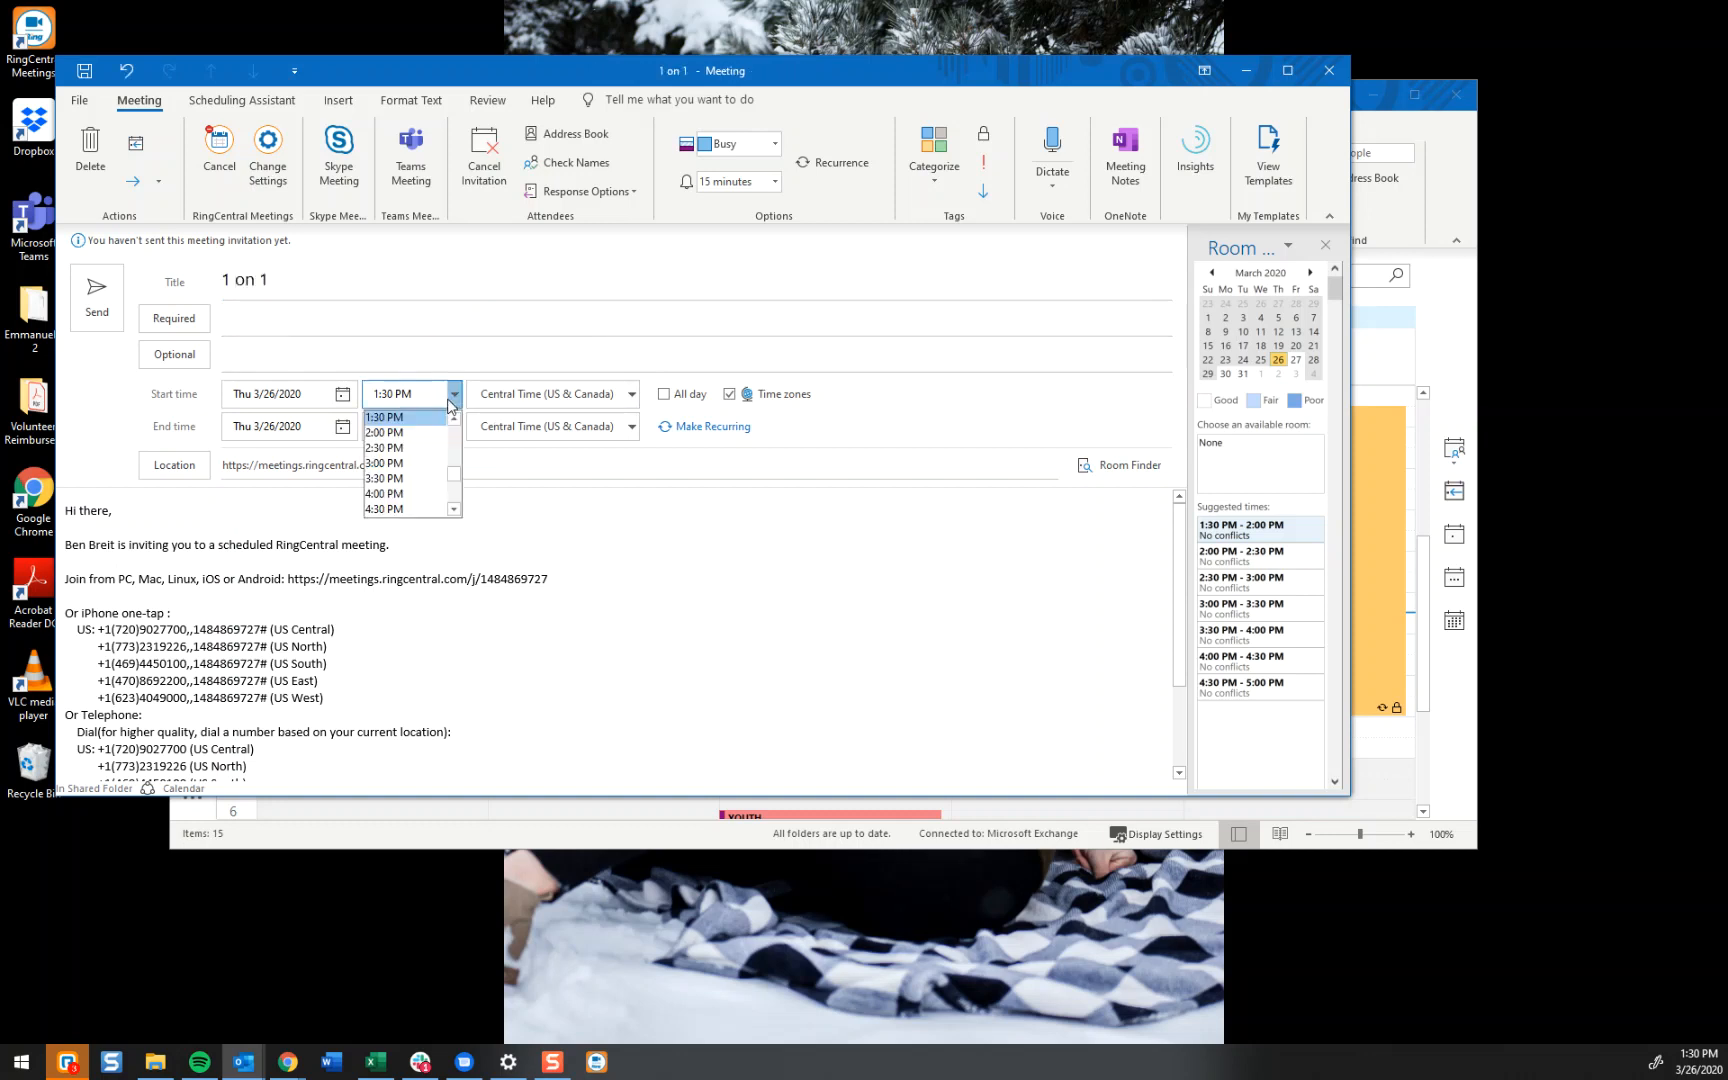
{"action": "left_click", "coordinate": [404, 477]}
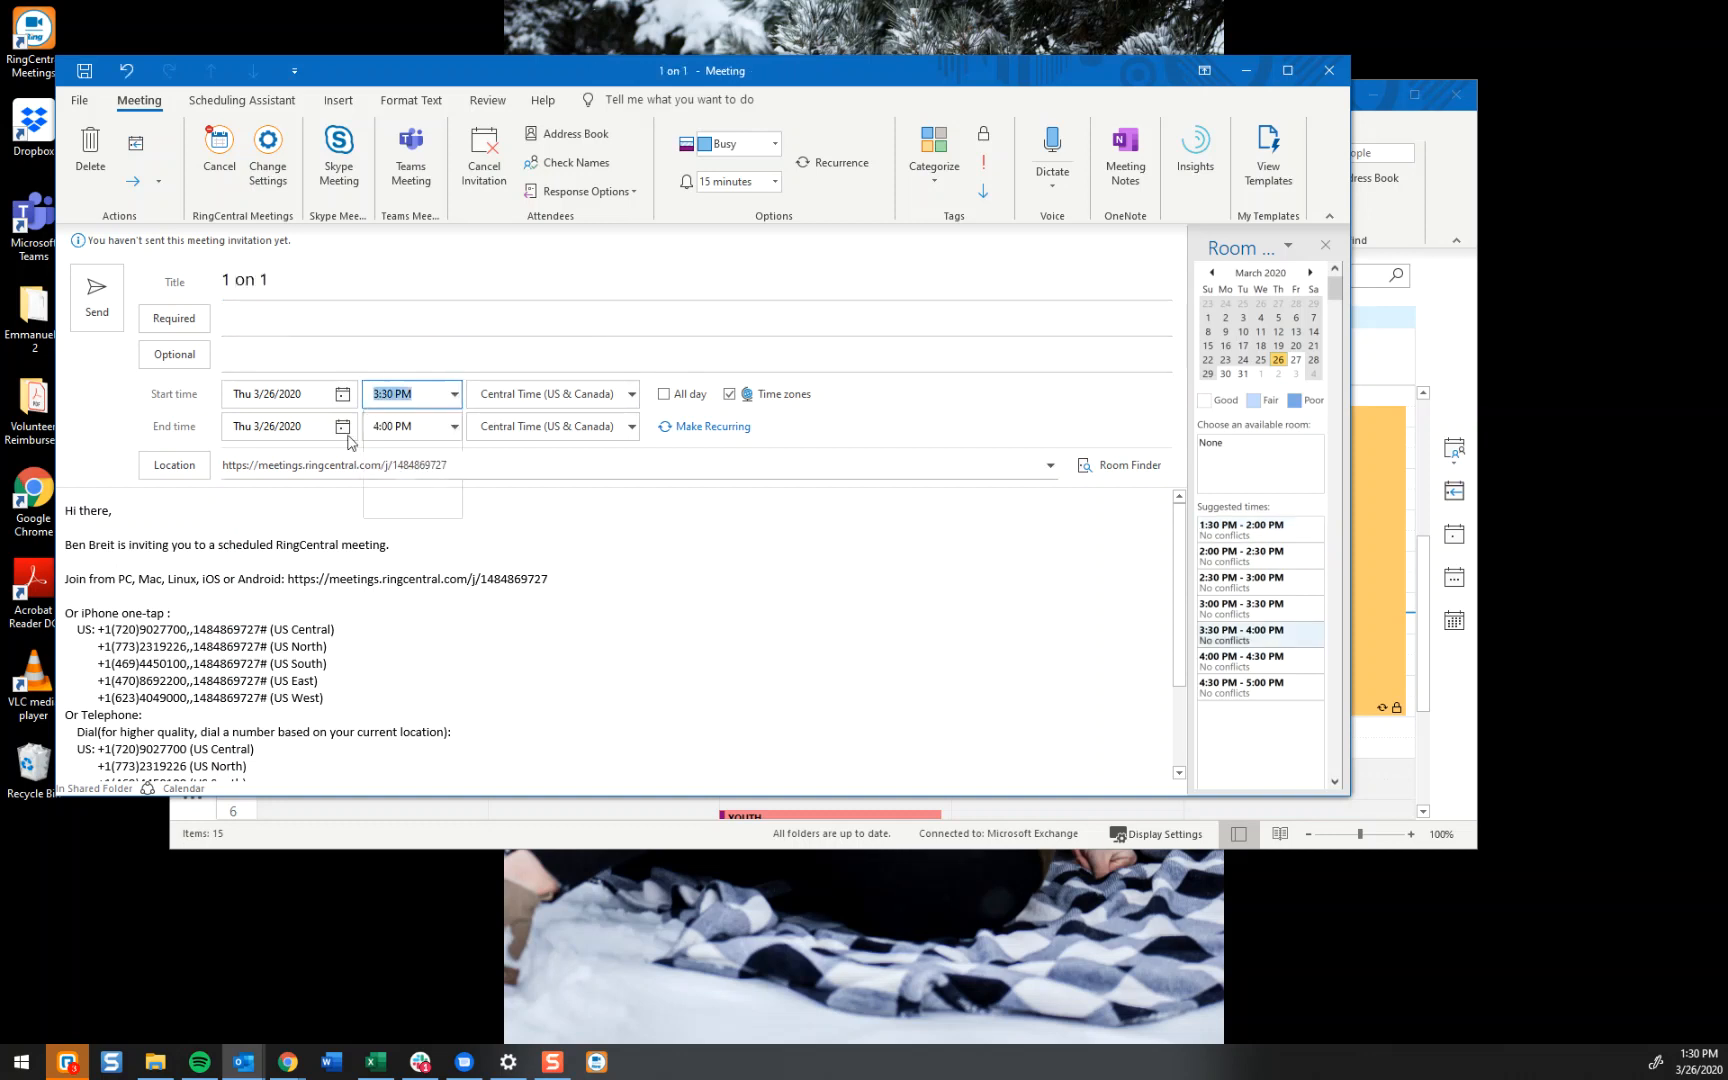
Step: Add the colleague as a required attendee, send the meeting invitation, and continue past the RingCentral plugin notice
{"action": "left_click", "coordinate": [303, 318]}
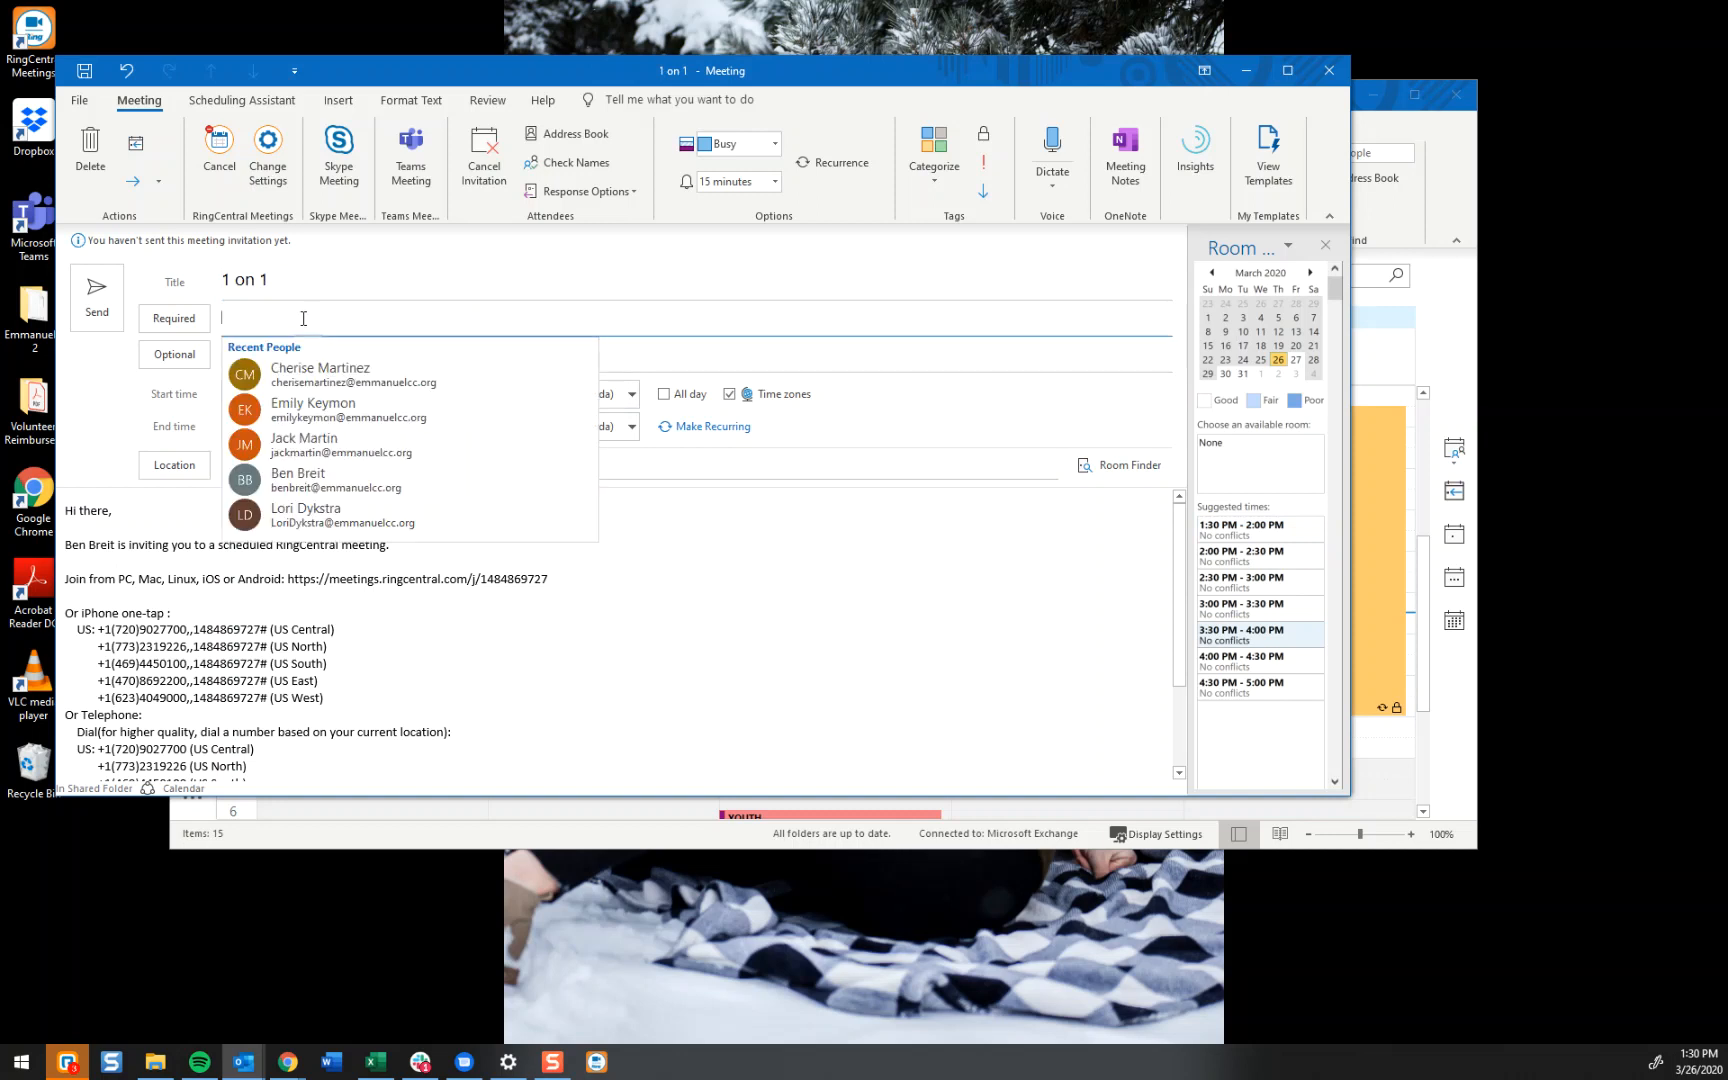
{"action": "type", "text": "ja"}
{"action": "key", "text": "Return"}
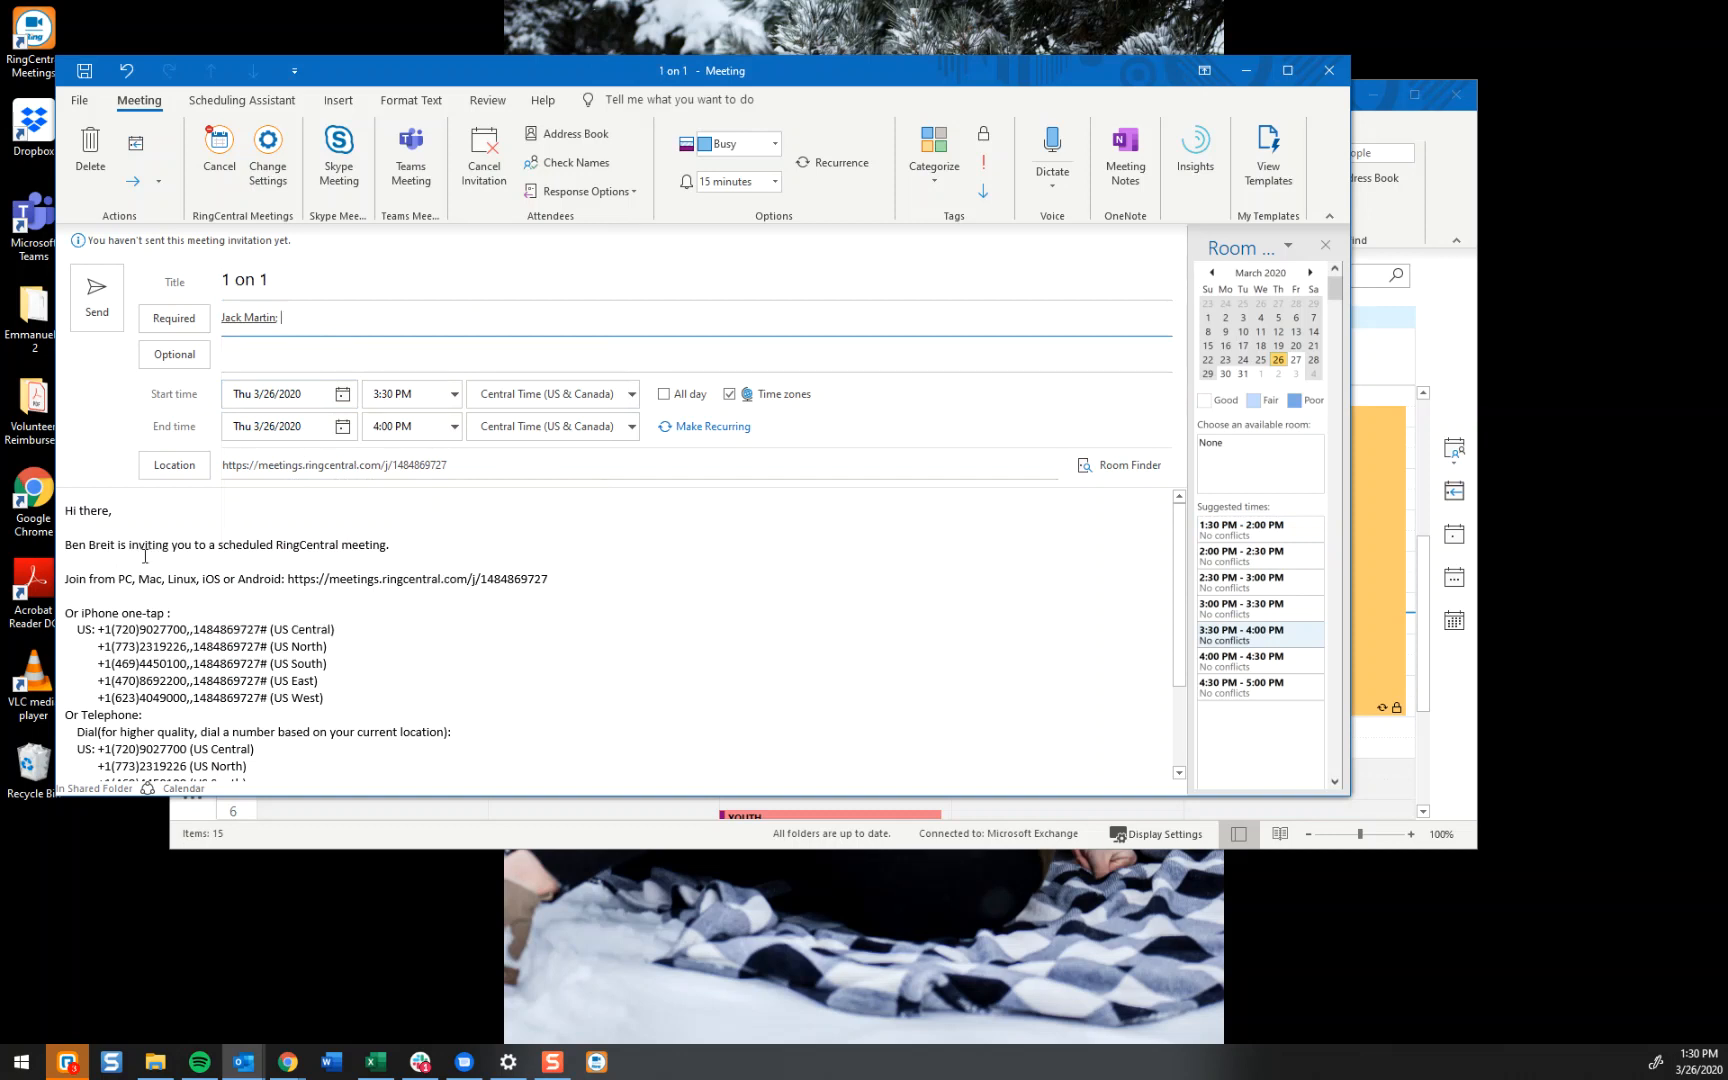
{"action": "left_click", "coordinate": [100, 298]}
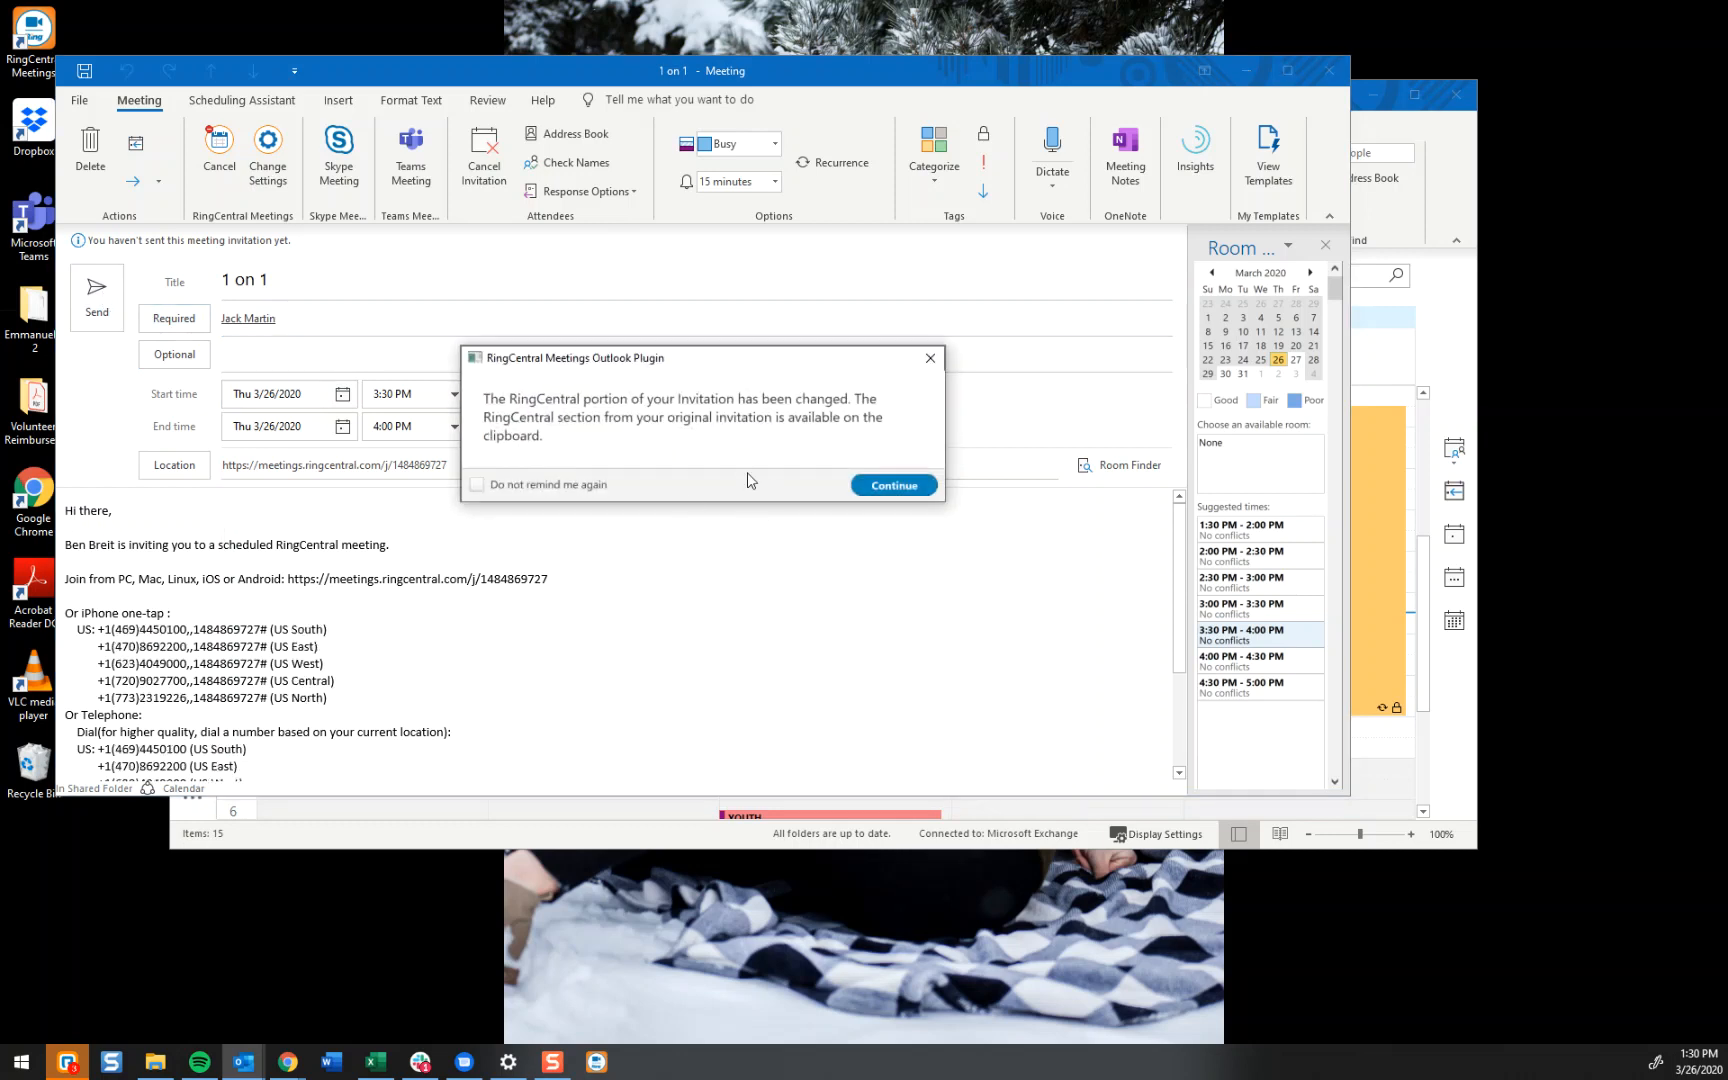
{"action": "left_click", "coordinate": [902, 484]}
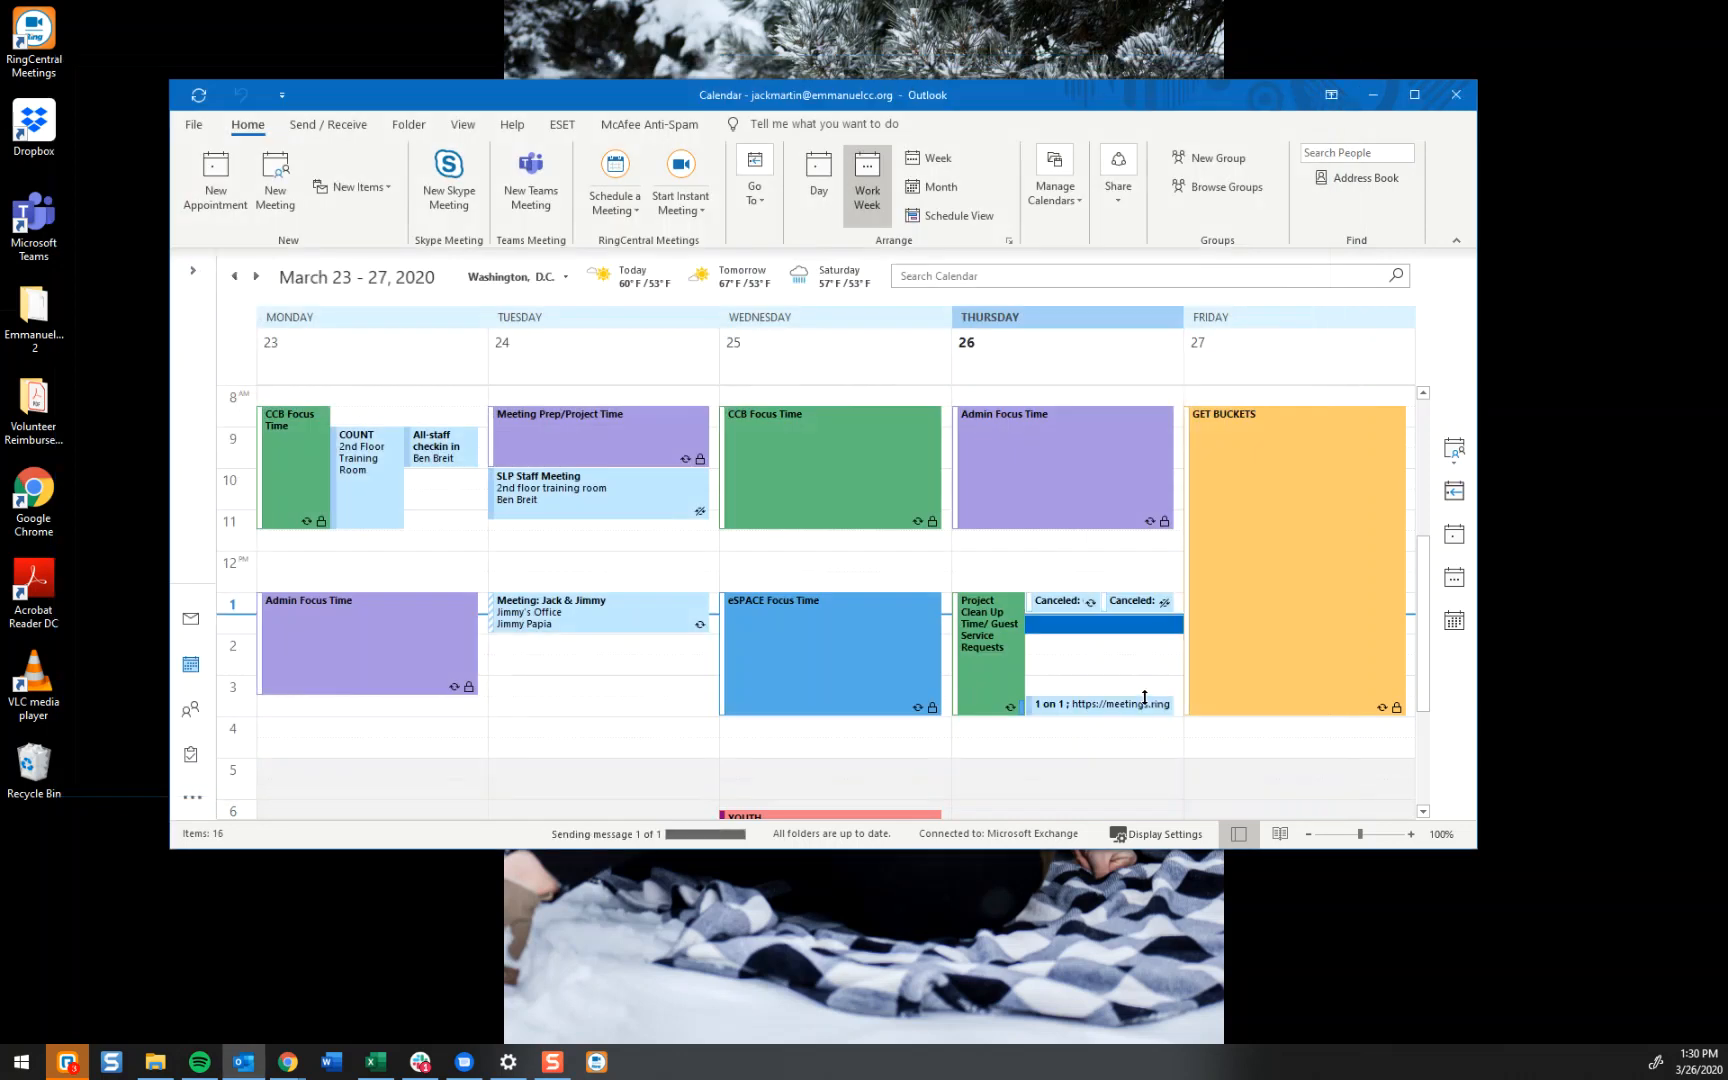
{"action": "left_click", "coordinate": [1122, 708]}
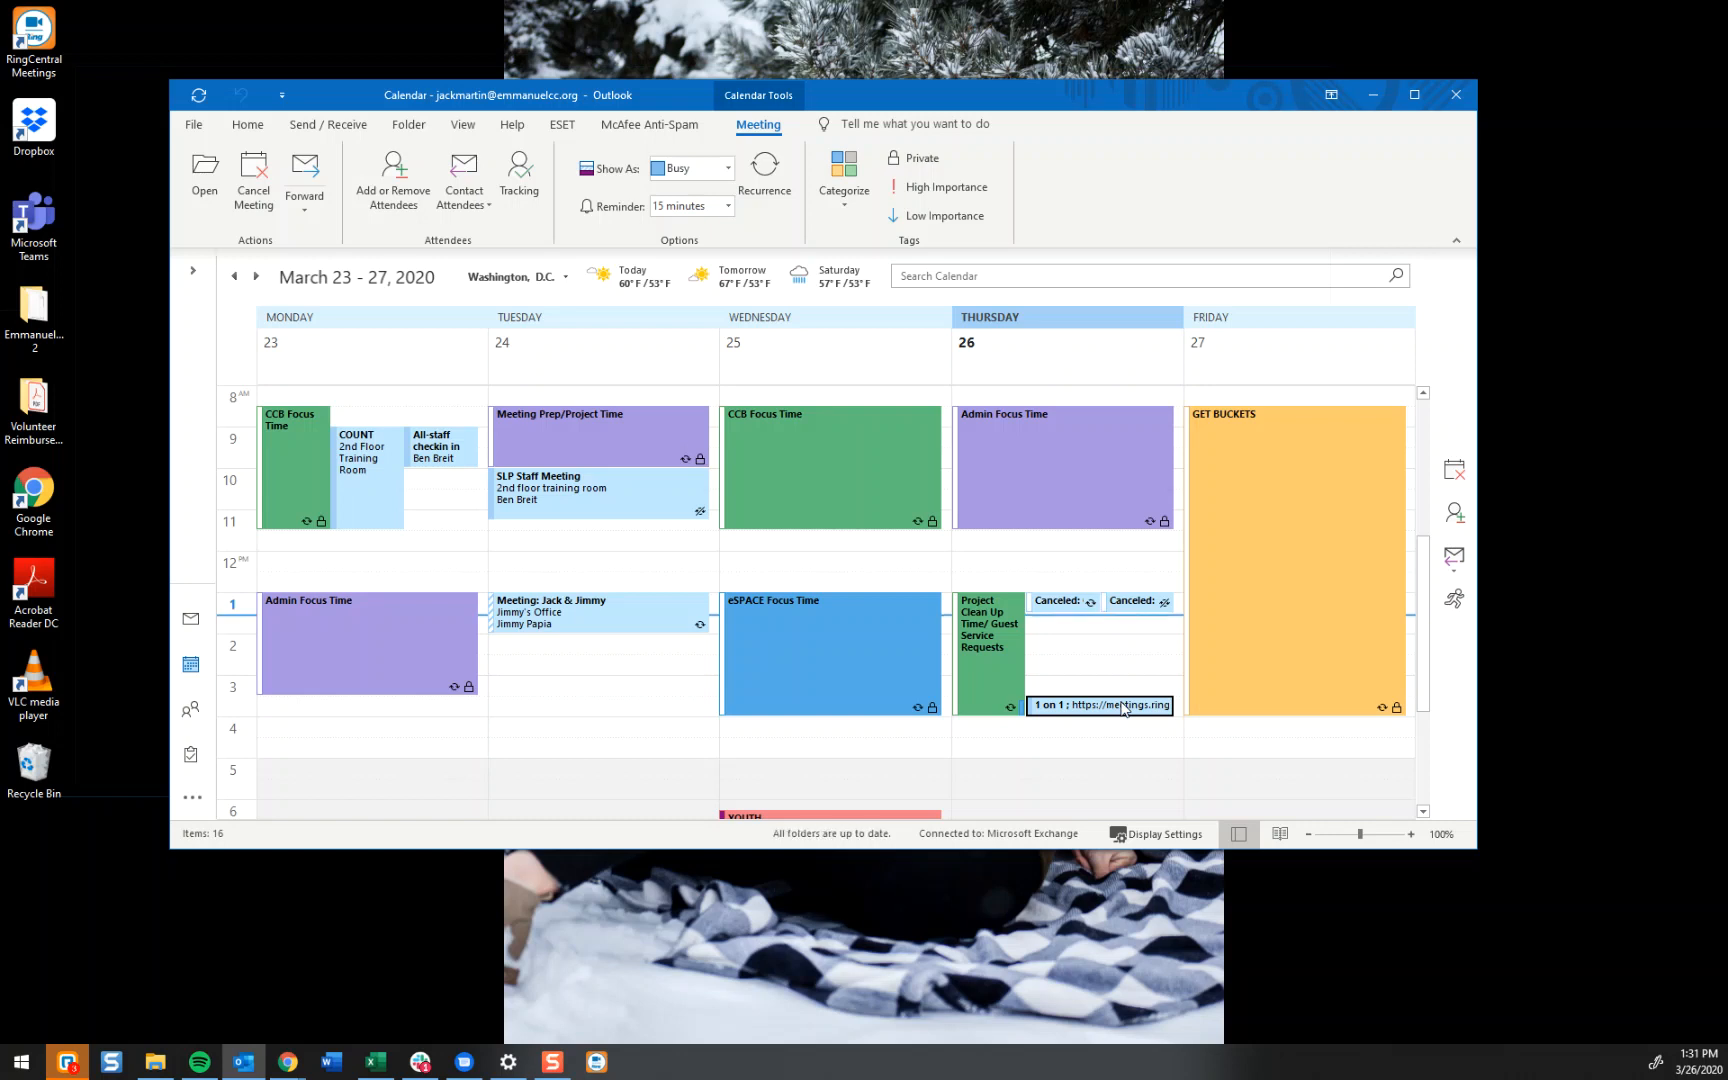
{"action": "left_click", "coordinate": [248, 125]}
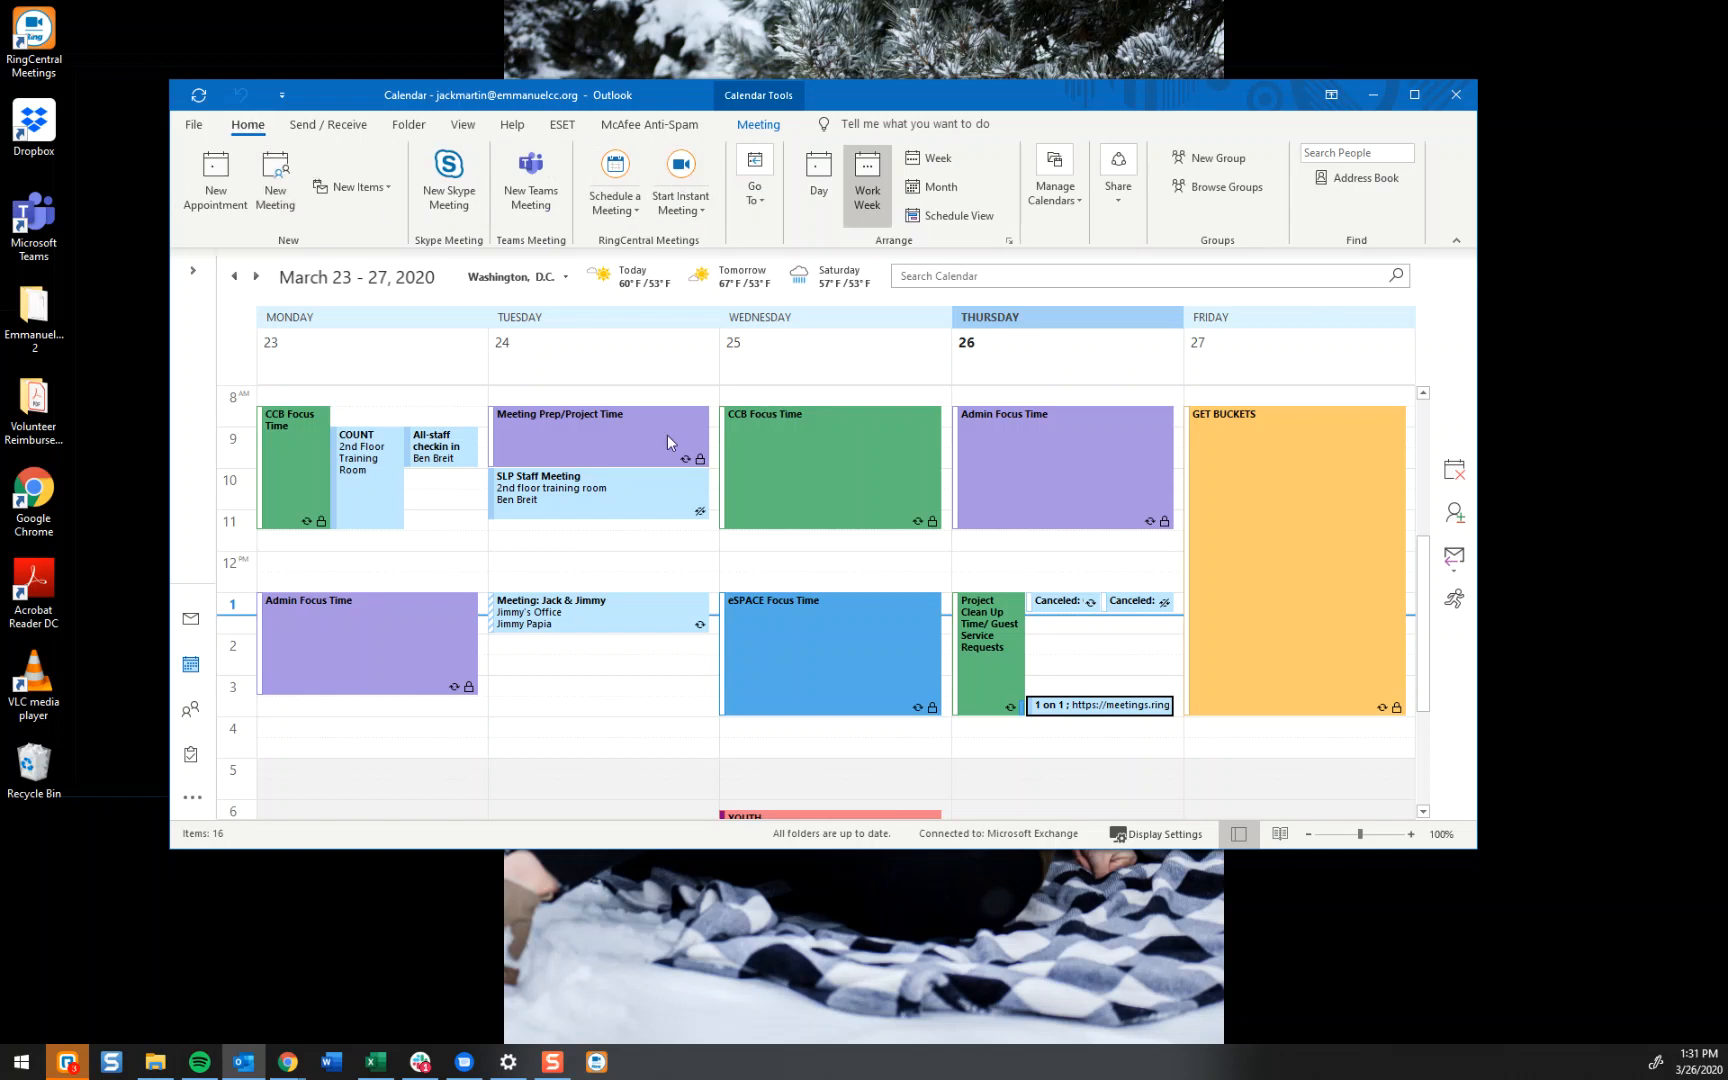
{"action": "mouse_move", "coordinate": [922, 492]}
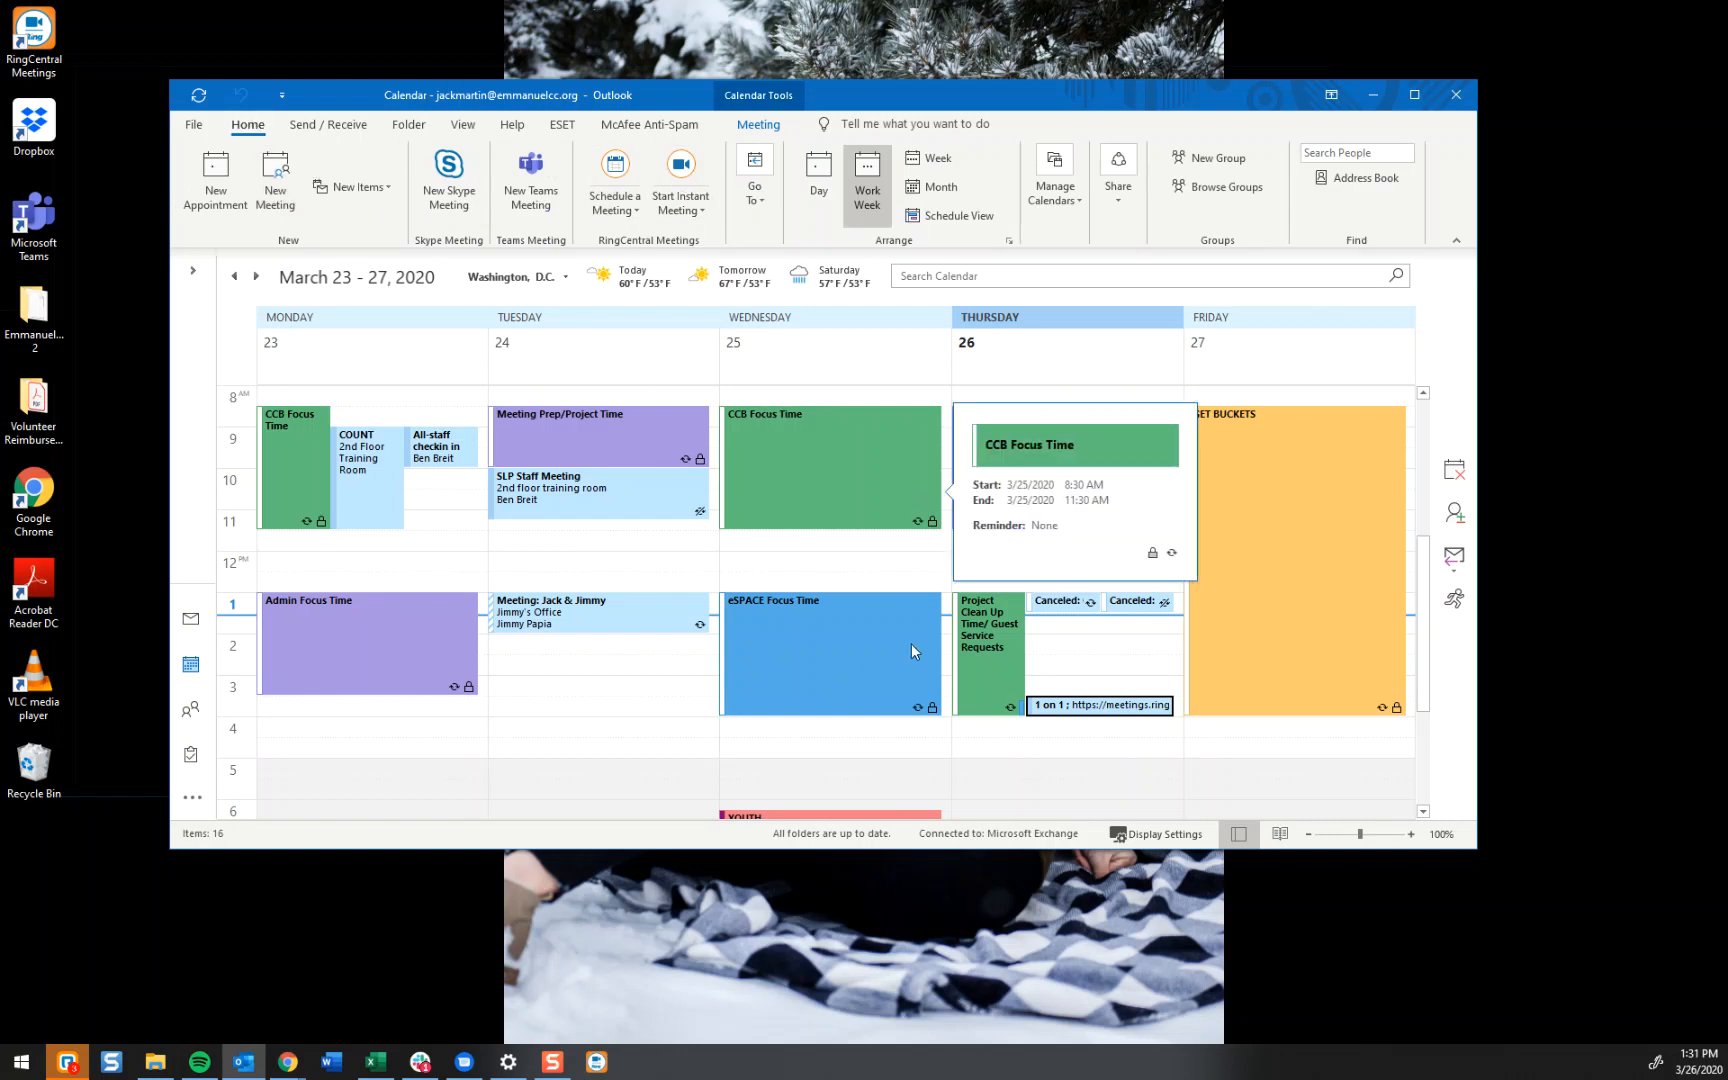